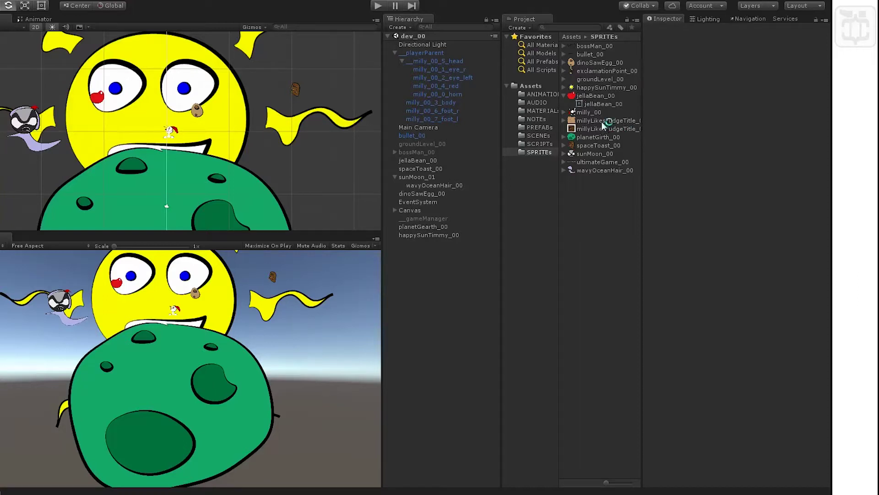
Look through the previews of the sprites in the SPRITEs folder to find the title artwork.
left_click(604, 121)
left_click(600, 72)
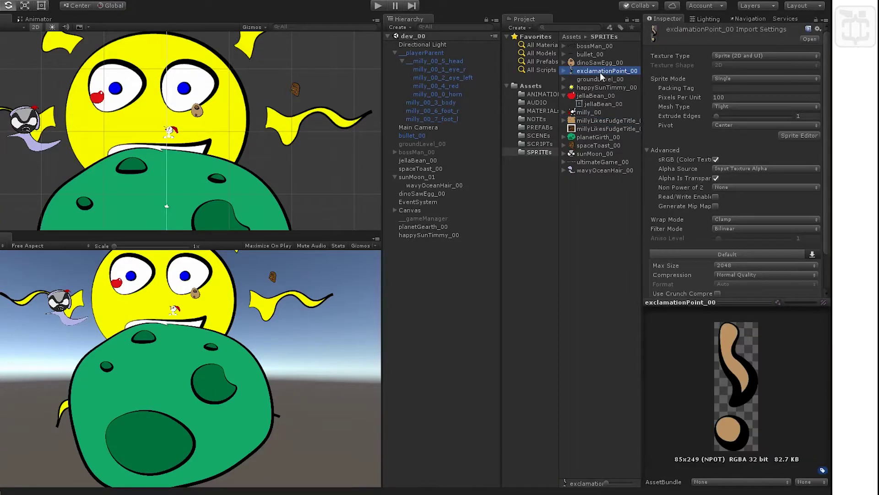
key("Down")
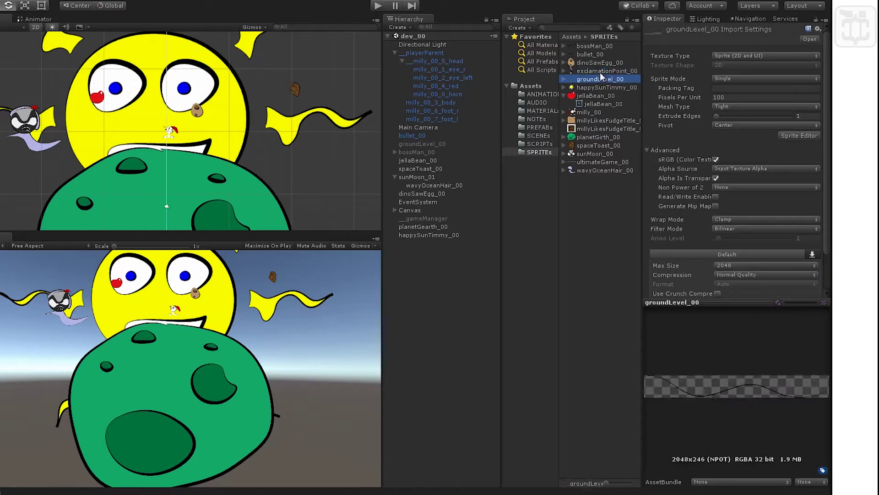
key("Down")
key("Down")
key("Down")
key("Down")
key("Down")
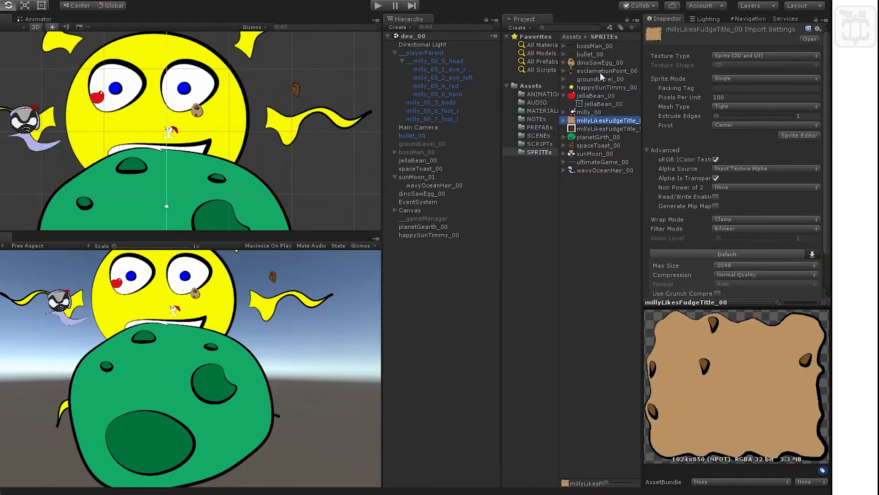
key("Up")
key("Up")
key("Up")
key("Up")
key("Up")
key("Up")
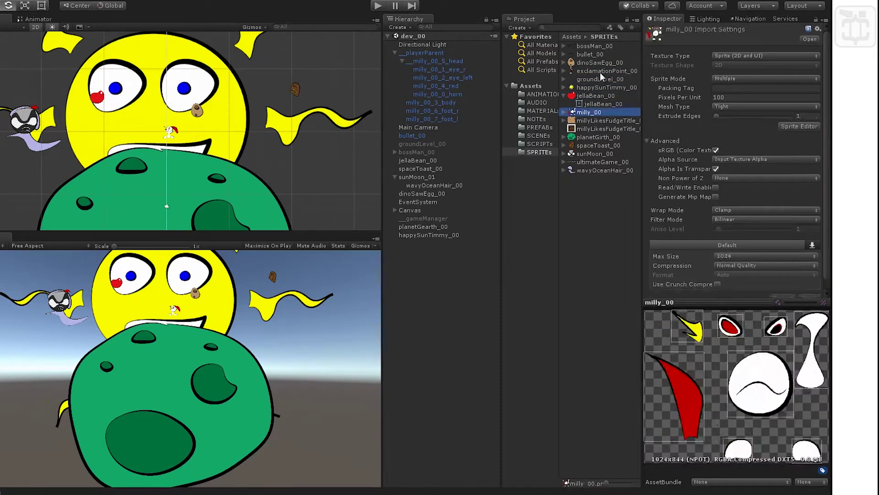
key("Down")
key("Down")
key("Down")
key("Down")
key("Down")
key("Down")
key("Down")
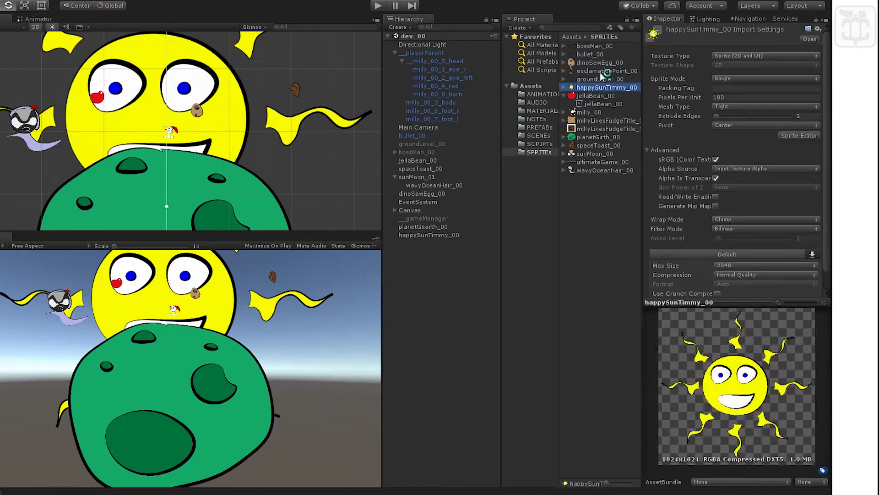
key("Down")
key("Down")
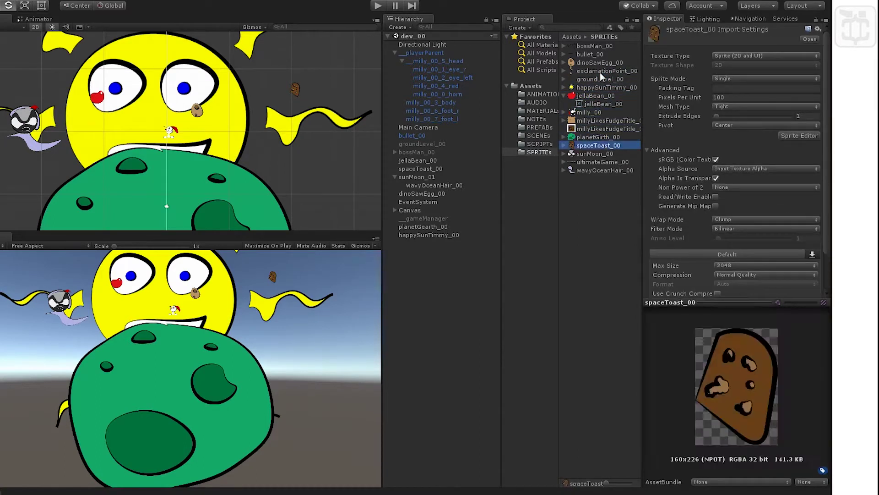
Set the texture type of millyLikesFudgeTitle_01 to Sprite (2D and UI) and apply the import settings.
key("Up")
key("Up")
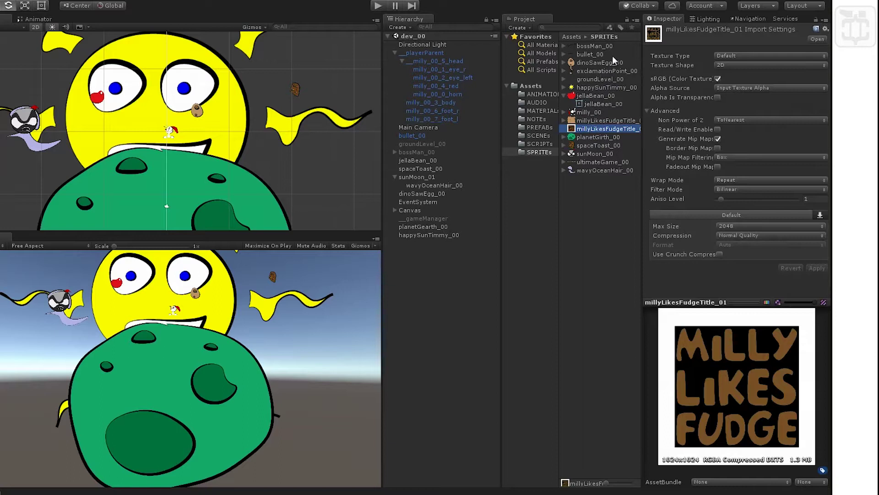
left_click(801, 65)
left_click(786, 56)
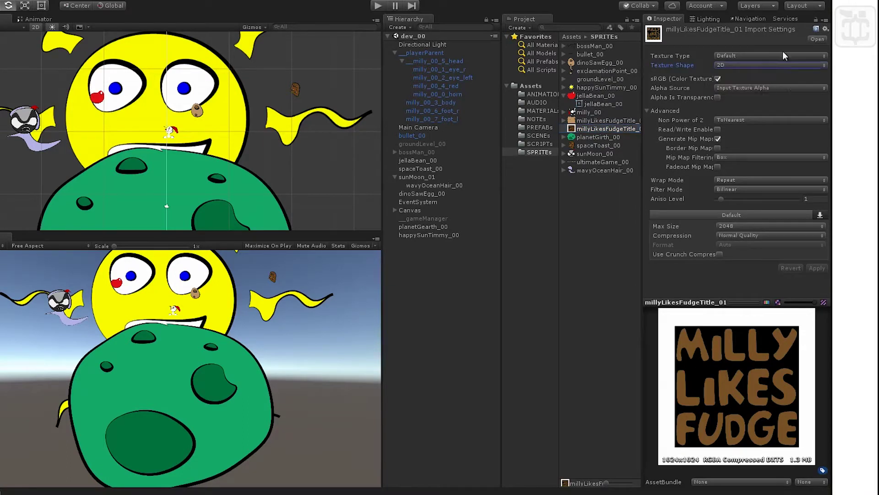
left_click(786, 56)
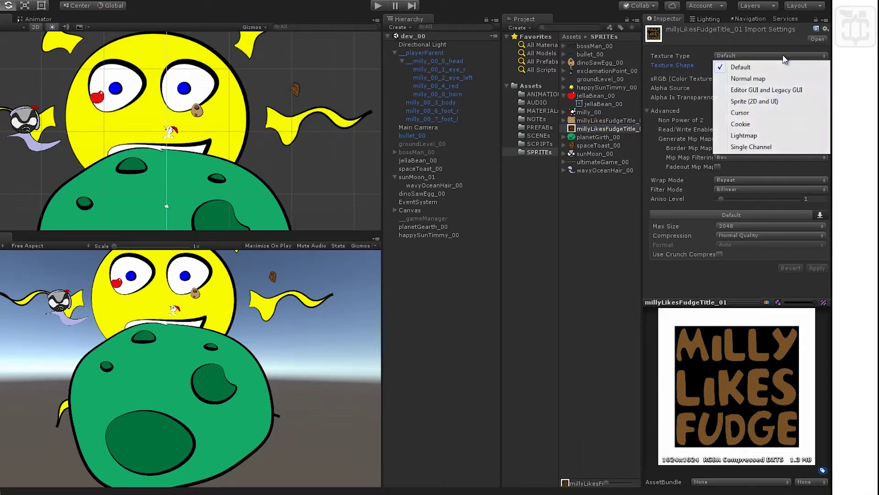
left_click(761, 101)
scroll(781, 251, "down", 2)
left_click(808, 287)
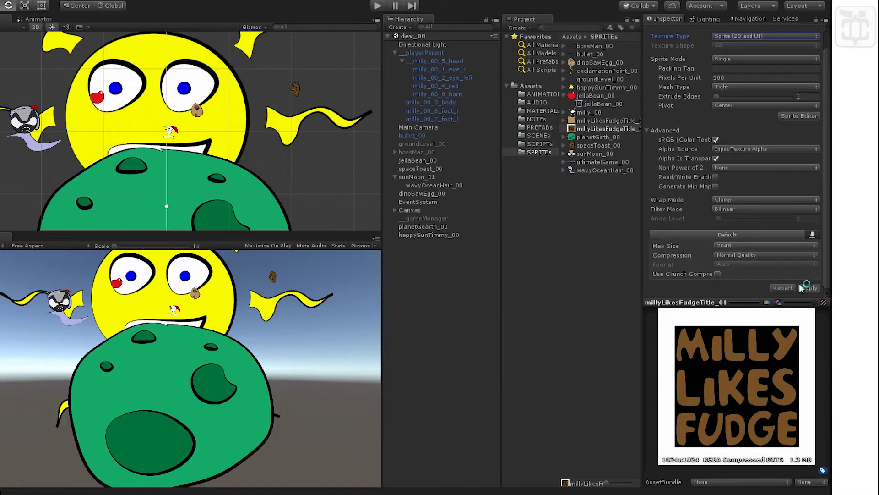
left_click(575, 299)
Add a UI Image under the Canvas with millyLikesFudgeTitle_00 as its source image.
left_click(415, 212)
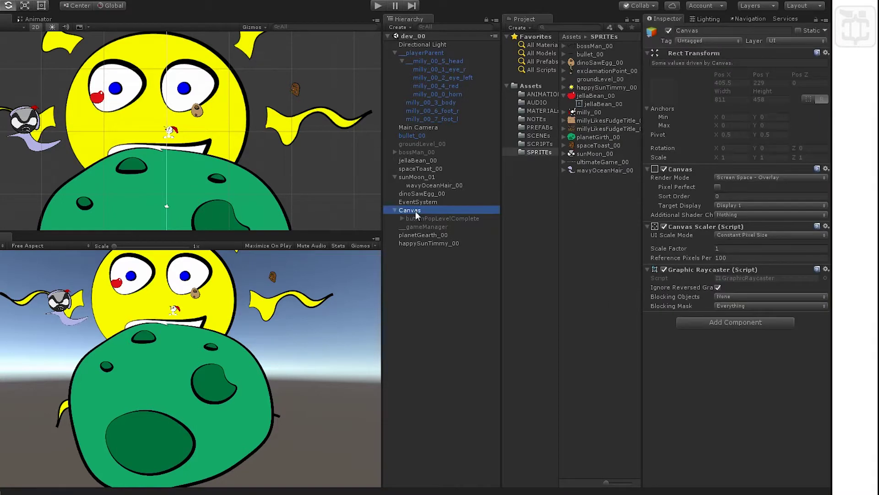
right_click(416, 214)
mouse_move(455, 367)
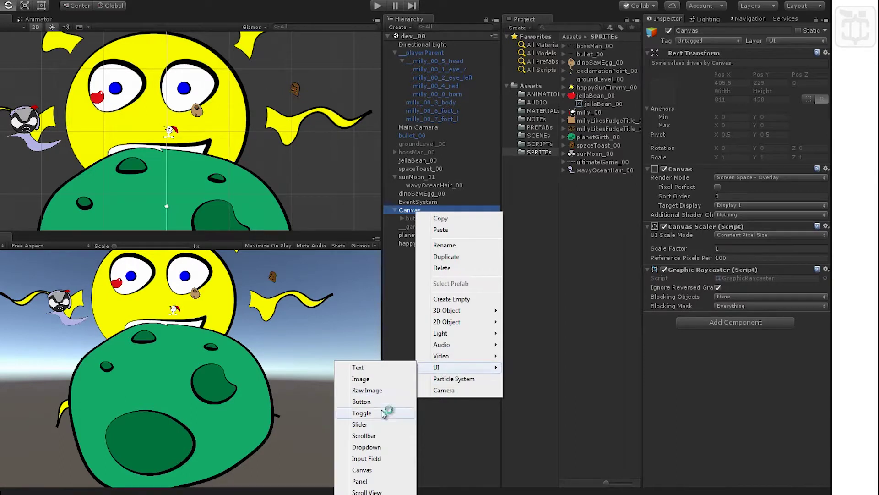
left_click(377, 379)
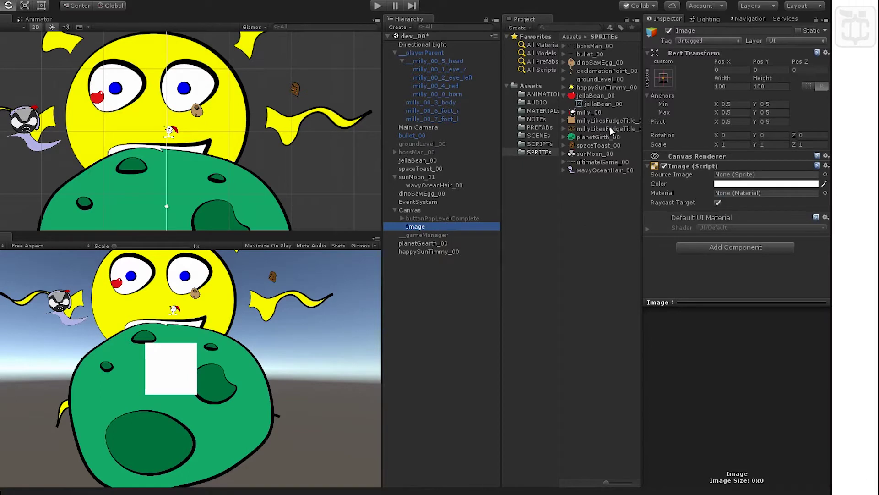
left_click_drag(600, 123, 768, 176)
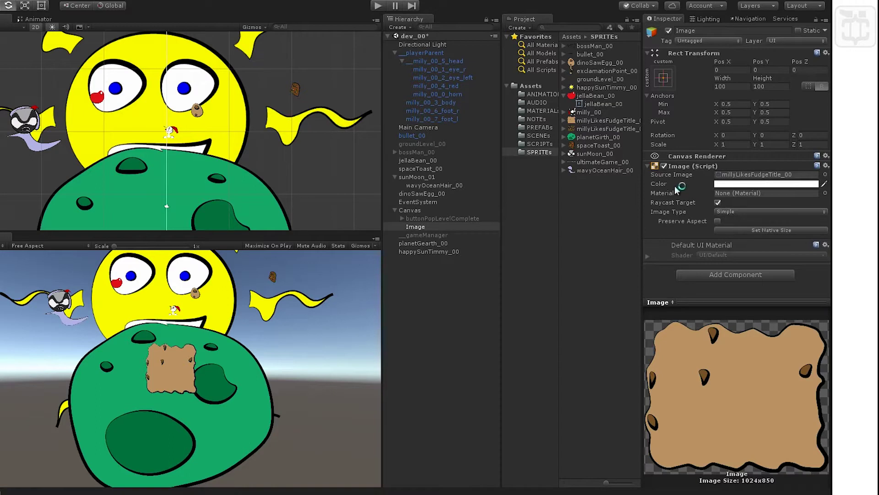
Turn off Raycast Target on the new image, keep its image type Simple and set it to native size.
left_click(717, 202)
left_click(731, 212)
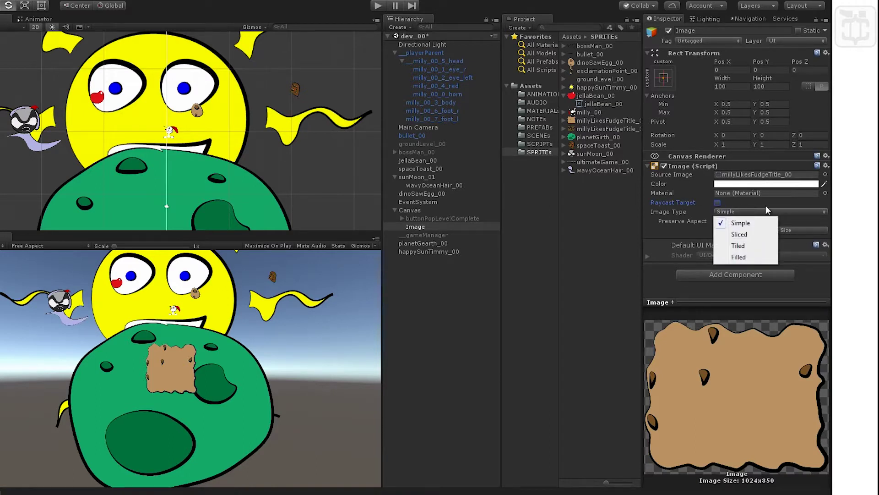
left_click(758, 223)
left_click(759, 230)
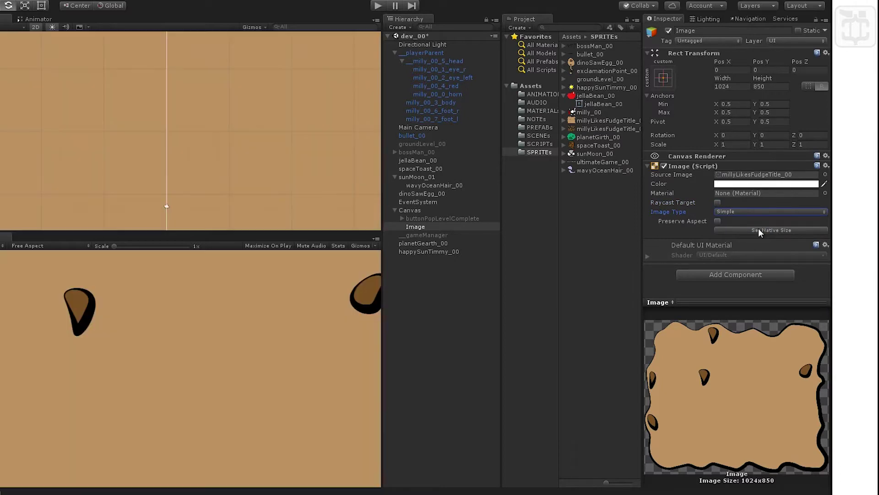
Scale the fudge background image down uniformly to about 0.49 so it fits inside the canvas.
double_click(416, 227)
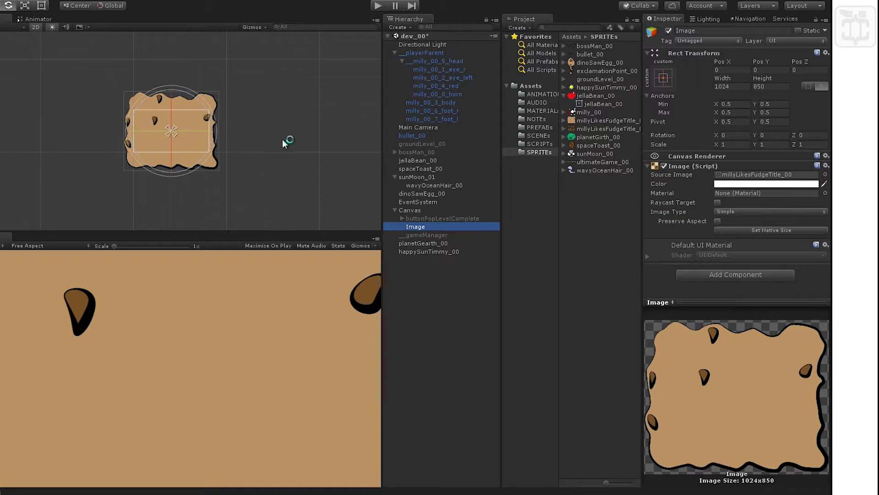
scroll(281, 146, "up", 1)
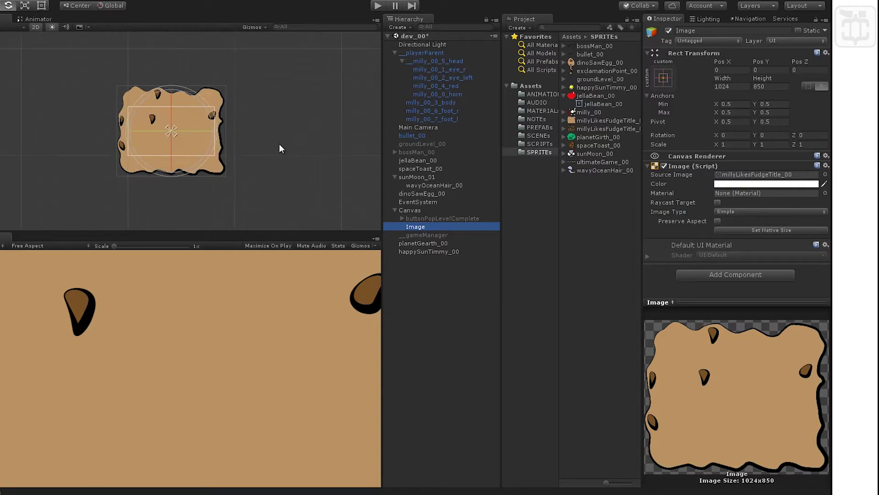
key("r")
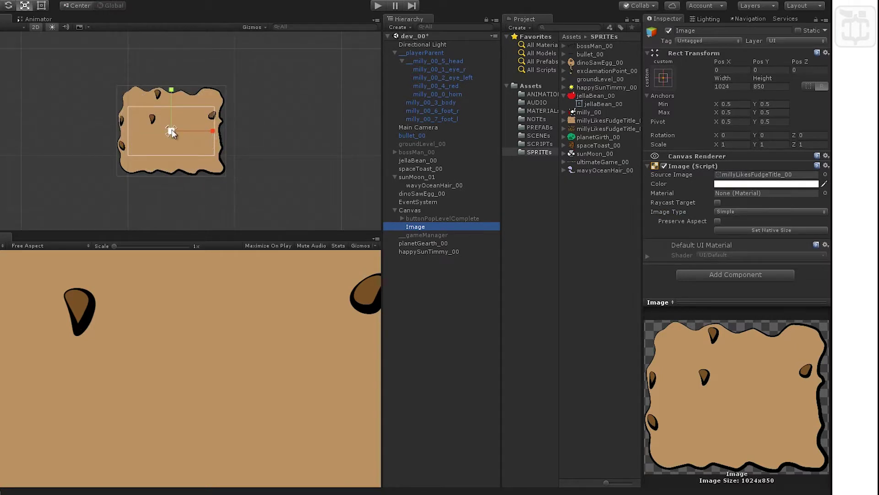
mouse_move(172, 132)
left_mouse_down()
mouse_move(155, 150)
mouse_move(166, 136)
left_mouse_up()
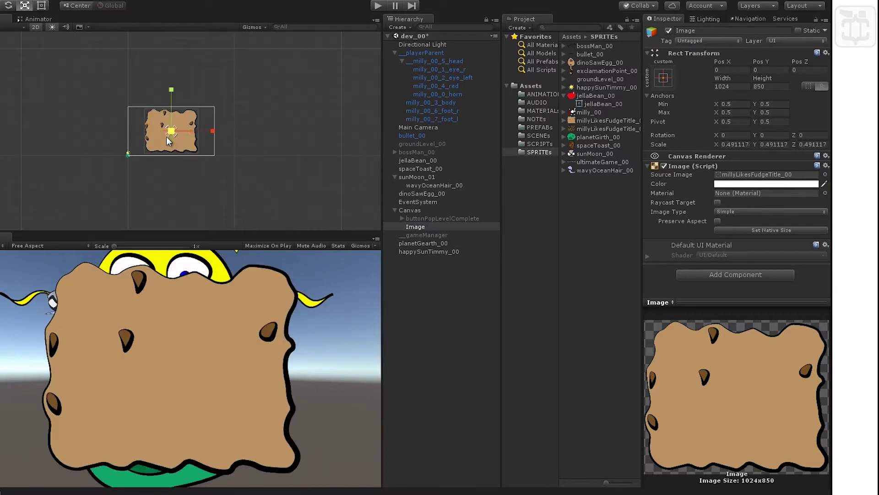
left_click(423, 330)
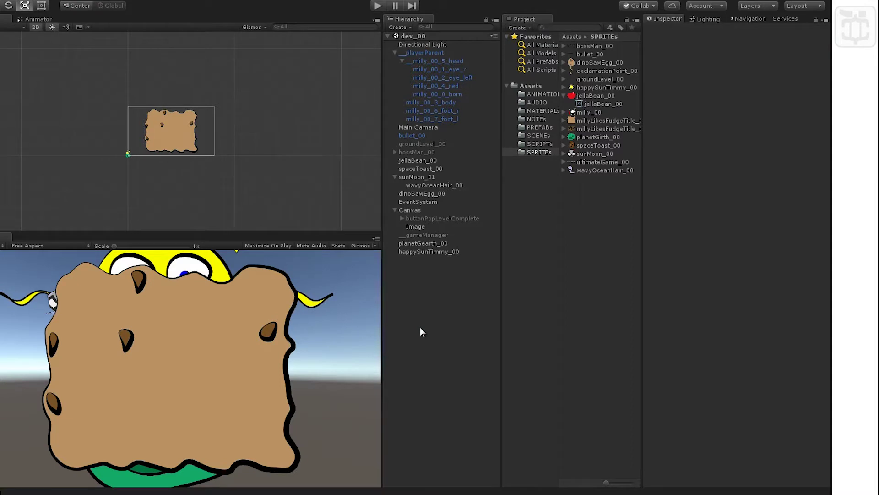
Rename the fudge background image object as imageFudgeBg.
left_click(417, 228)
left_click(735, 30)
type("image")
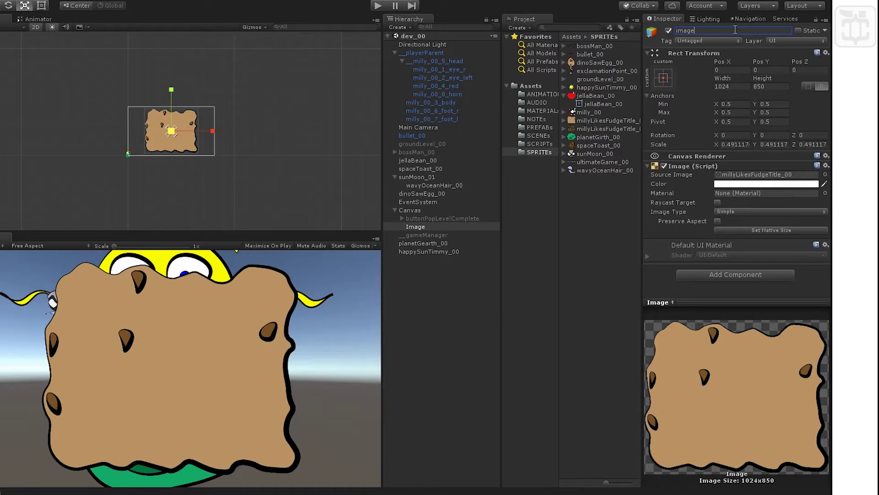
type("FudgeBg")
key("Return")
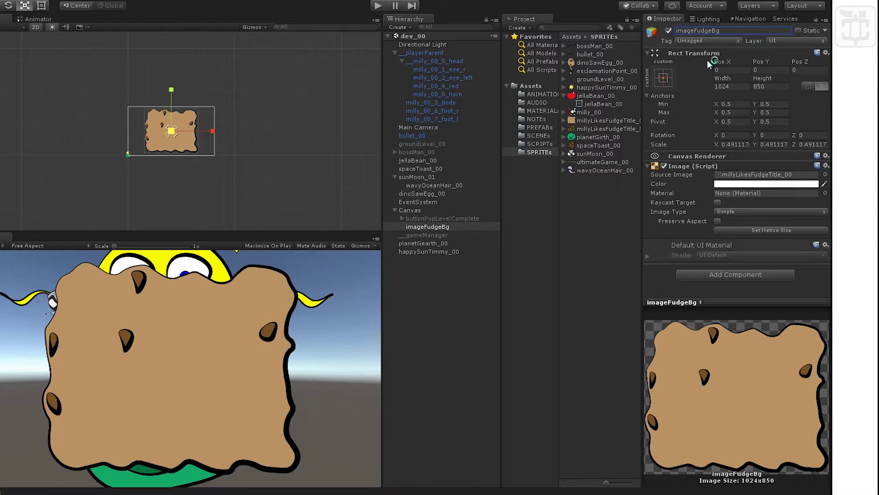
left_click(416, 298)
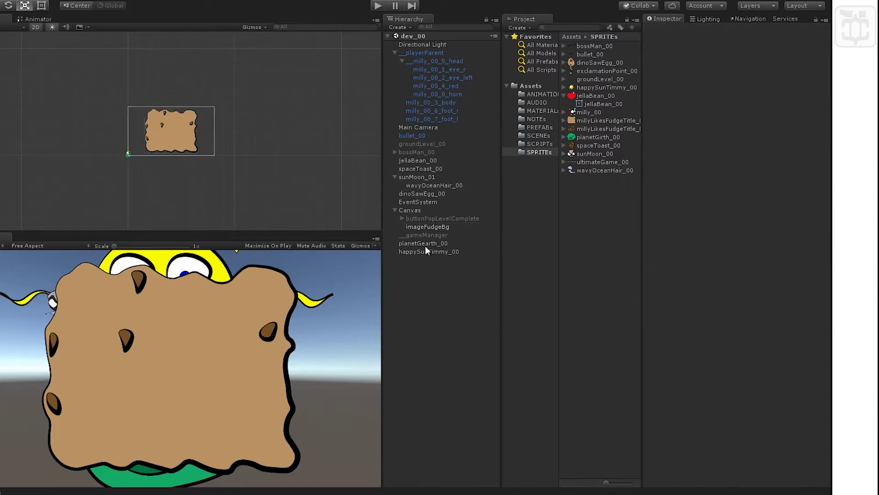
Duplicate imageFudgeBg as imageTitle and assign millyLikesFudgeTitle_01 as its source image.
left_click(426, 227)
key("ctrl+d")
left_click(436, 238)
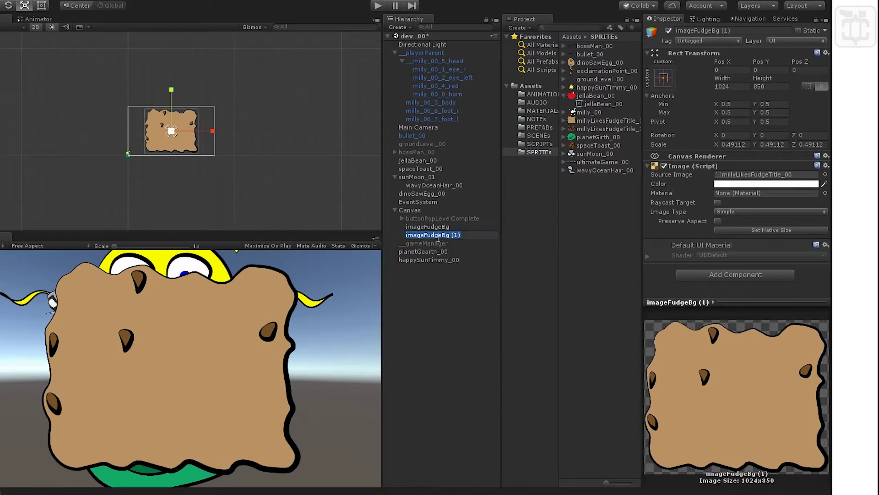
type("imageTitle")
key("Return")
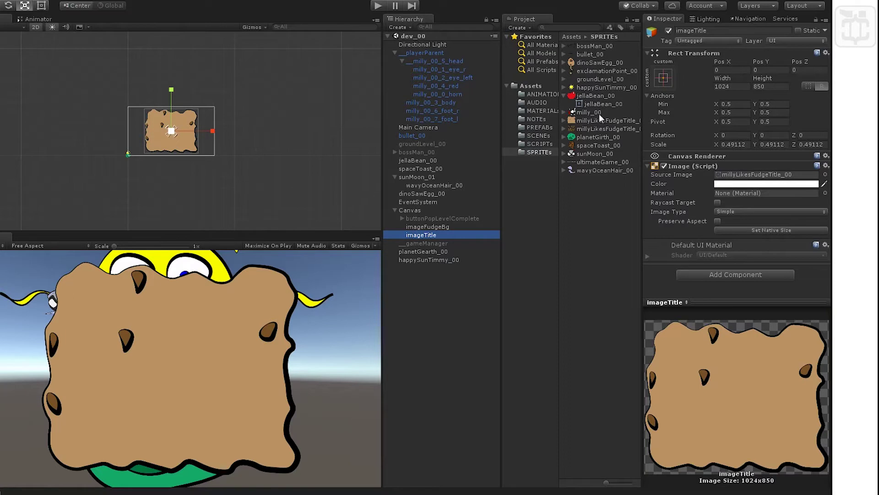
left_click_drag(599, 128, 734, 175)
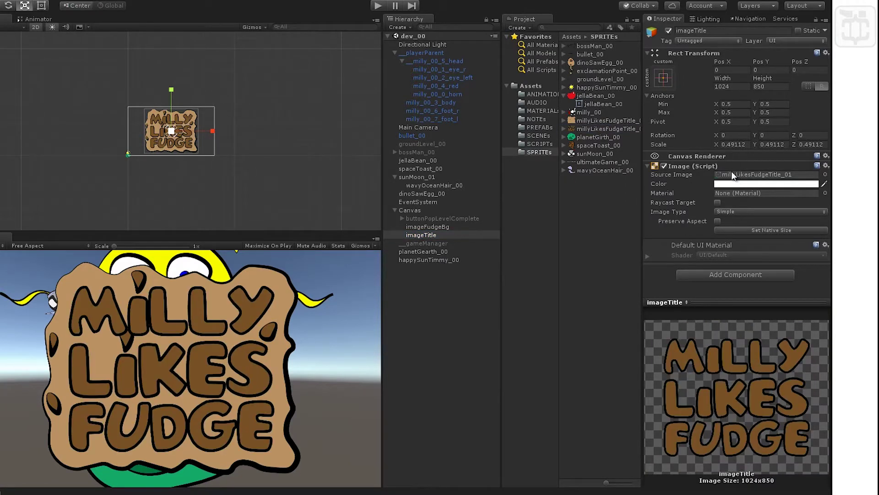
Duplicate imageTitle as imageUltimateGame and give it the ultimateGame_00 sprite at native size.
left_click(447, 274)
left_click(431, 235)
key("ctrl+d")
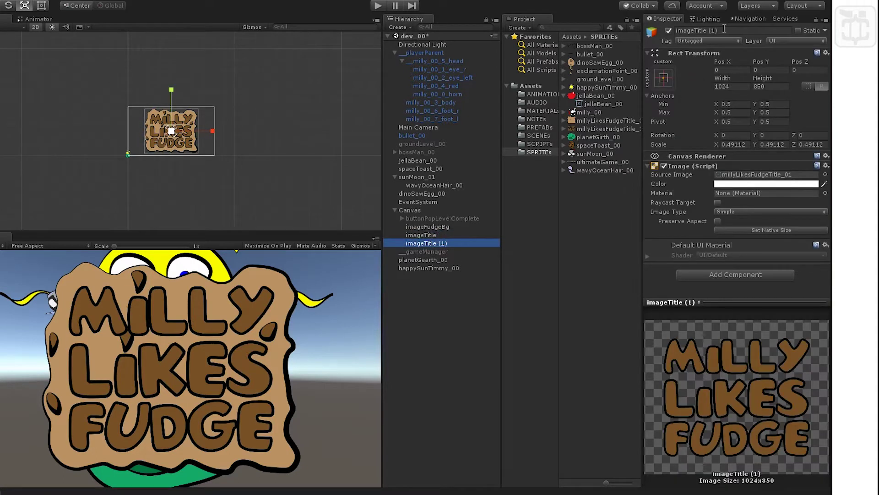
left_click(725, 29)
type("imateGame")
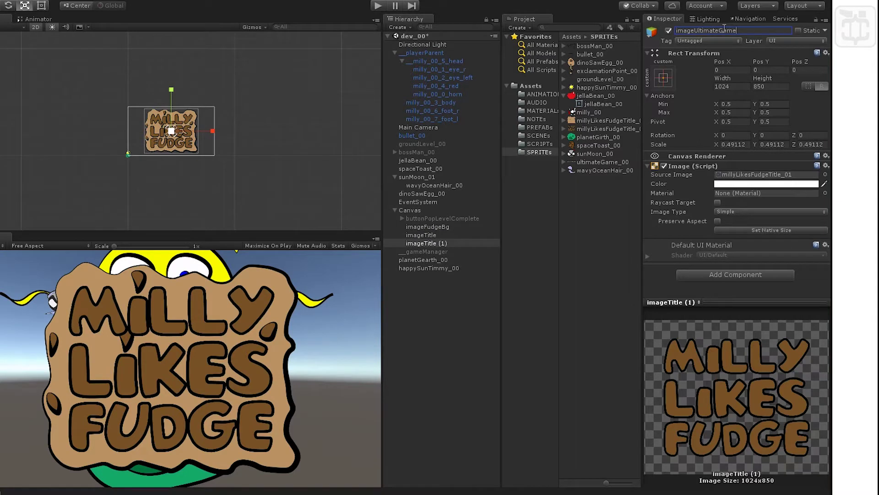
key("Return")
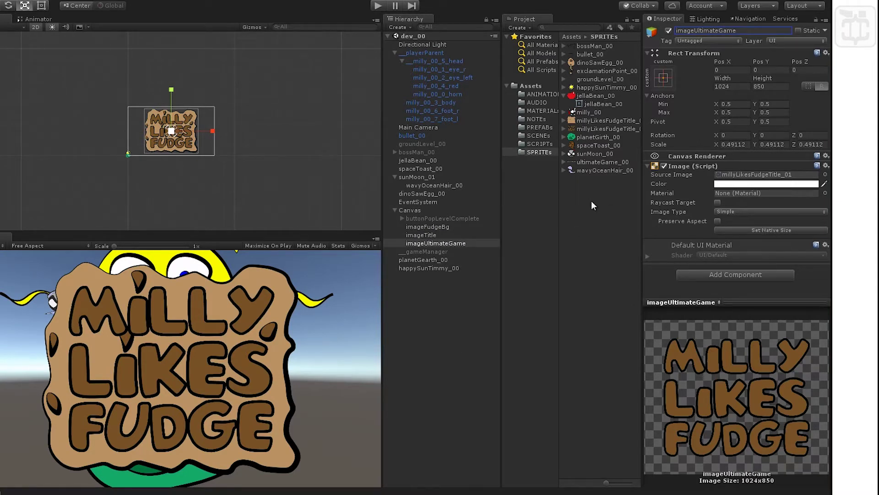
left_click_drag(605, 161, 766, 175)
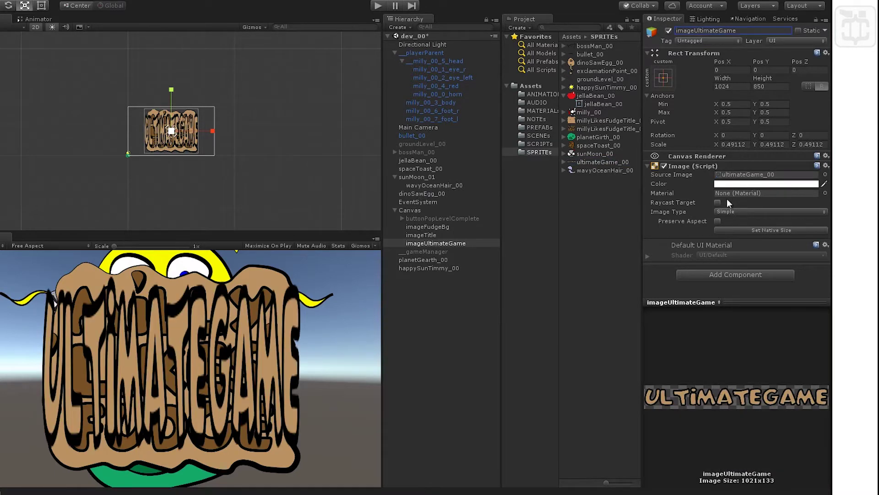
left_click(756, 231)
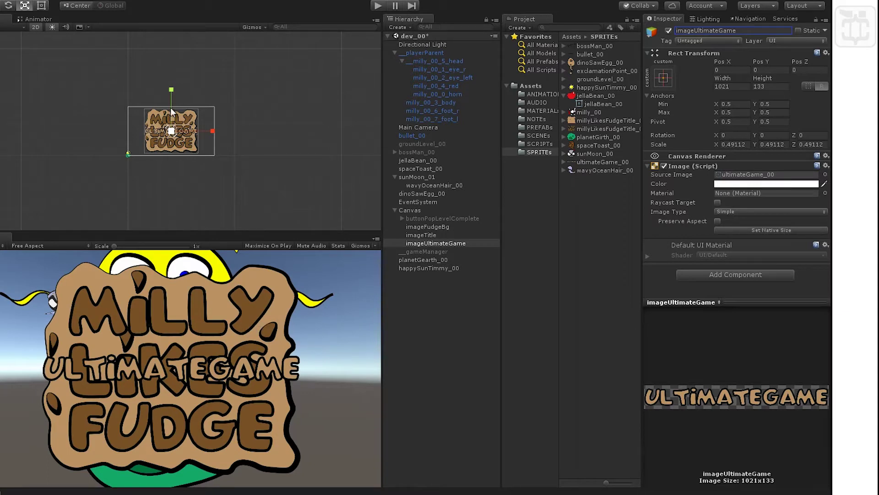
Move imageUltimateGame down to Pos Y -200, below the title lettering, and save the scene.
left_click(438, 243)
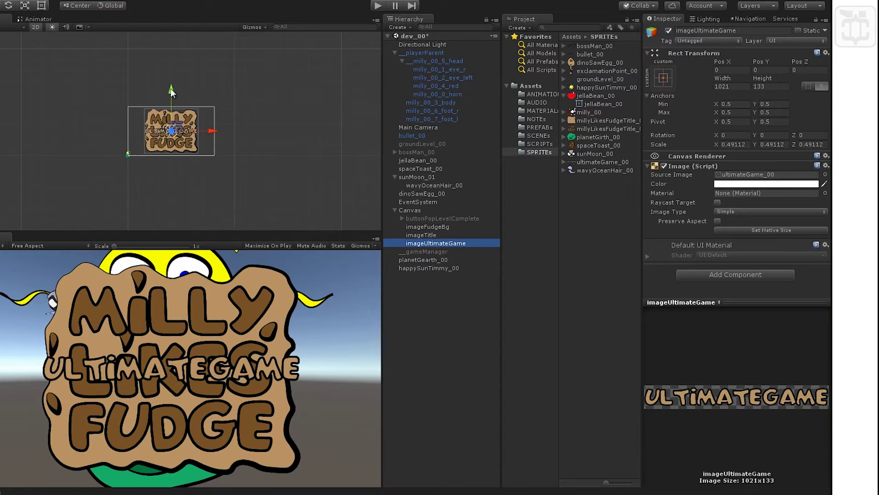
left_click_drag(170, 91, 168, 114)
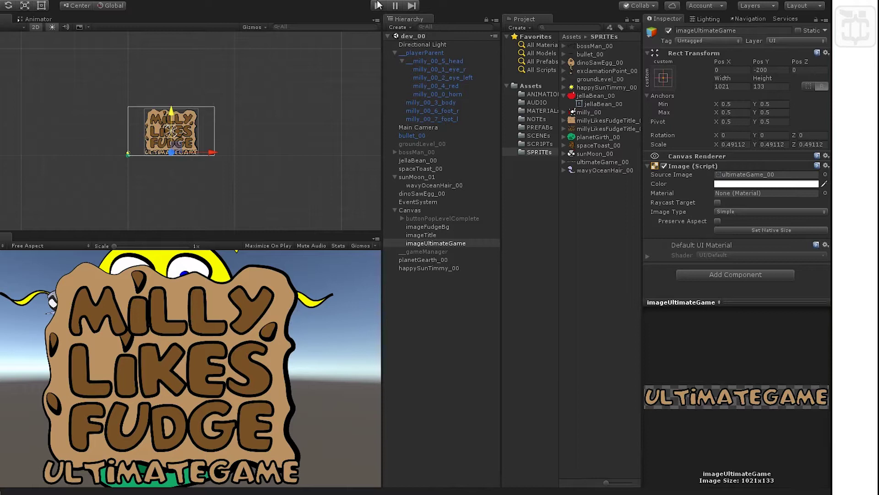
key("ctrl+s")
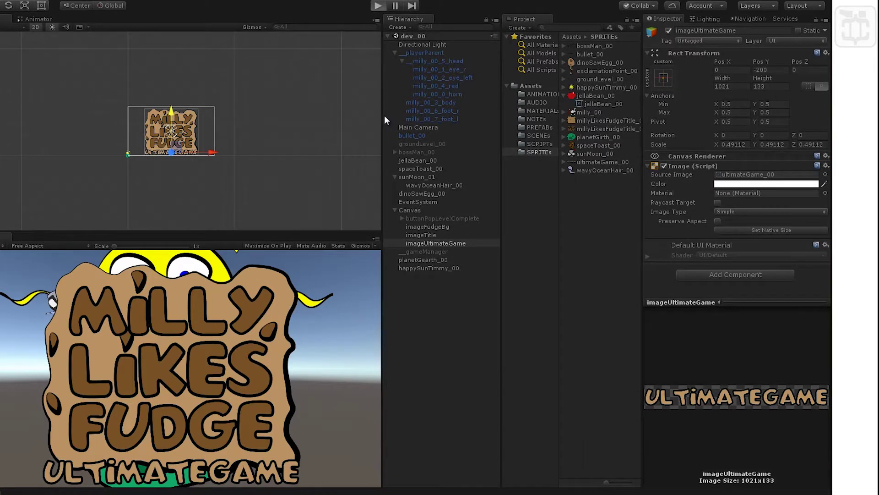
Switch to Illustrator, paste a copy of the FUDGE lettering beside the title, and change its text to CLiCKTOPLAY!
key("ctrl+p")
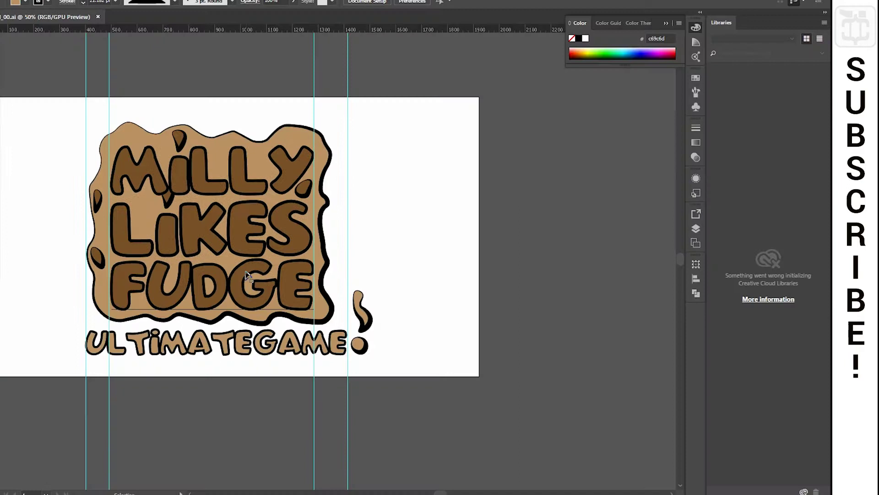
key("ctrl+v")
left_click(467, 247)
type("A")
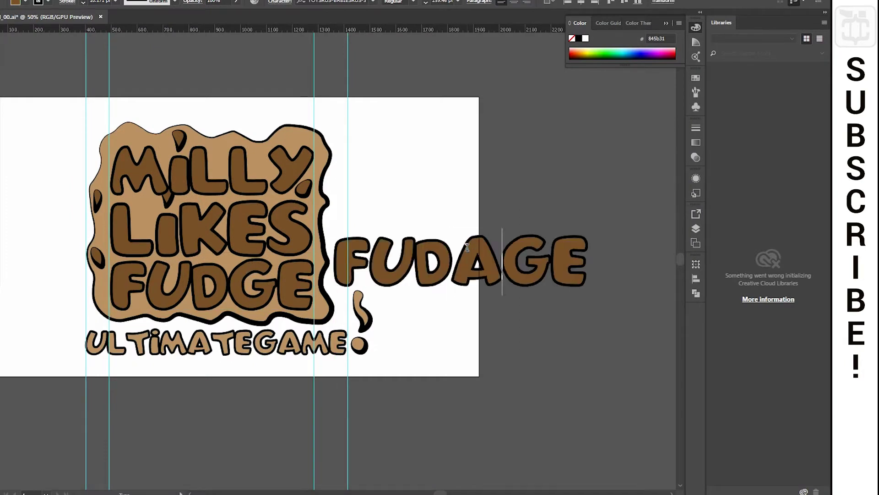
key("ctrl+a")
type("CLiCKTOPLAY!")
key("Escape")
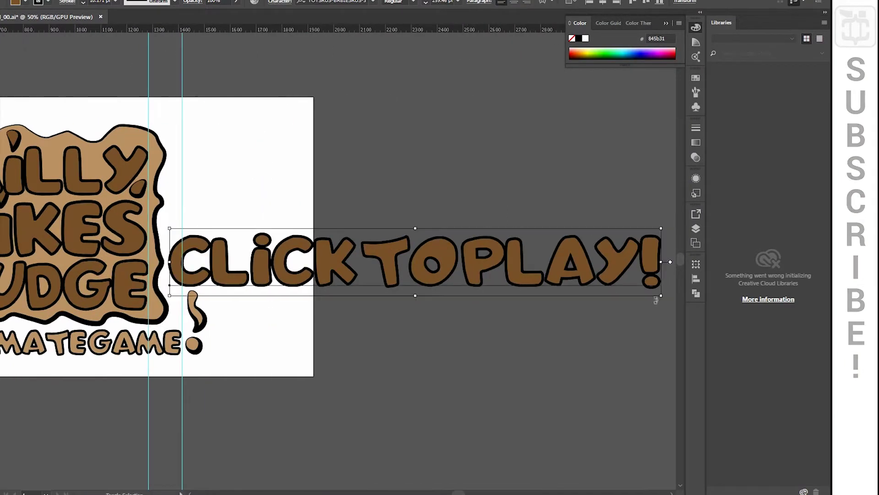
Scale the CLiCKTOPLAY! lettering proportionally to about a third of its size and fill it with dark green.
left_click_drag(659, 298, 347, 253, "shift")
left_click(696, 78)
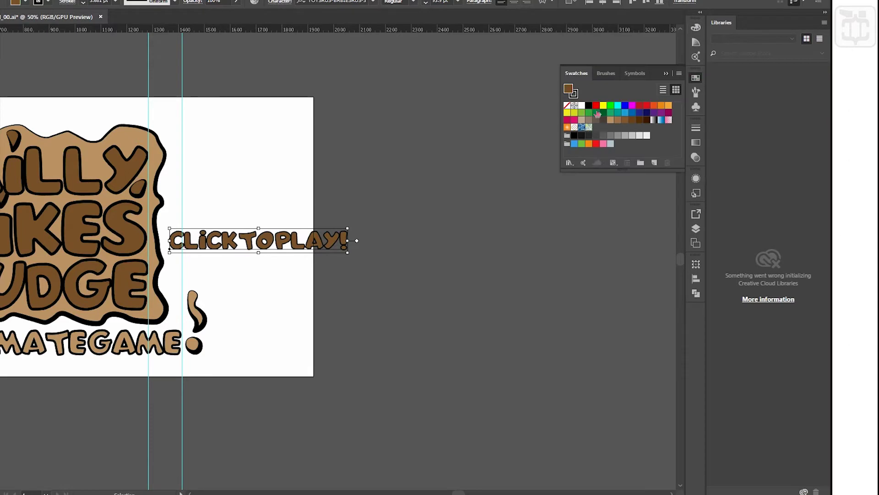
left_click(596, 112)
left_click_drag(236, 225, 239, 161)
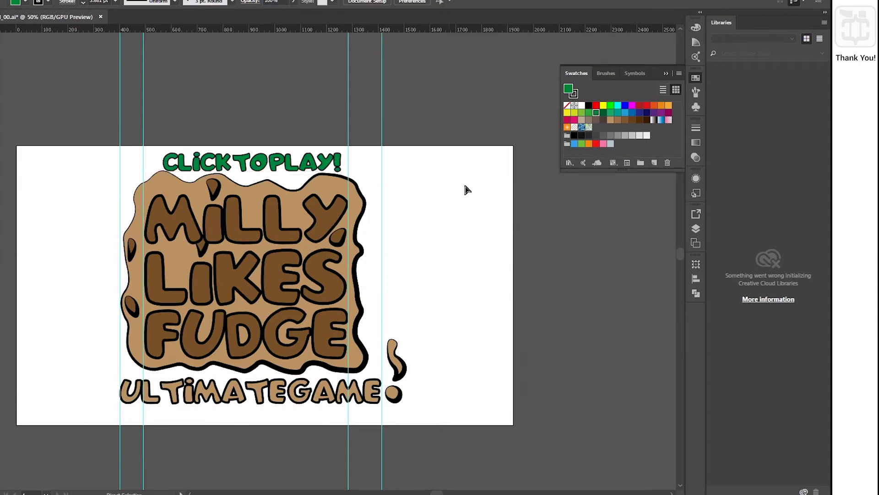
Move the green CLiCKTOPLAY! lettering off the artboard onto the empty canvas to its right.
scroll(304, 95, "up", 3, "alt")
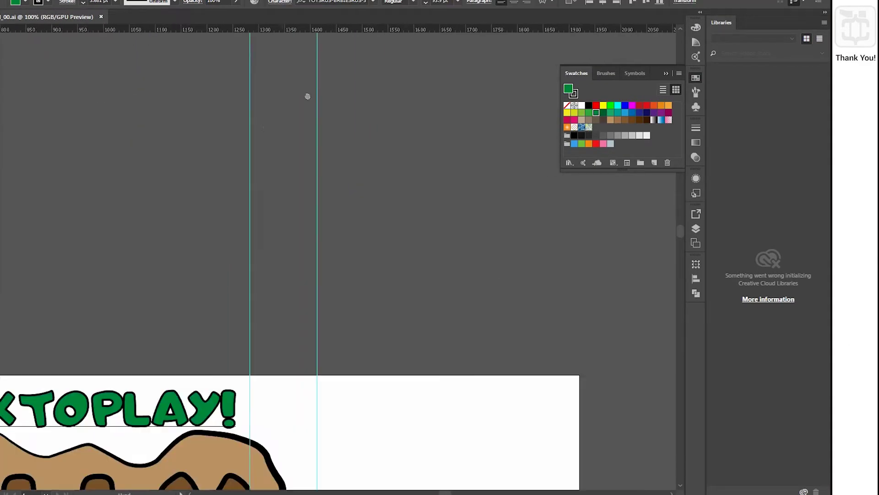
scroll(373, 173, "down", 5)
scroll(373, 173, "down", 3, "alt")
left_click_drag(189, 237, 513, 257)
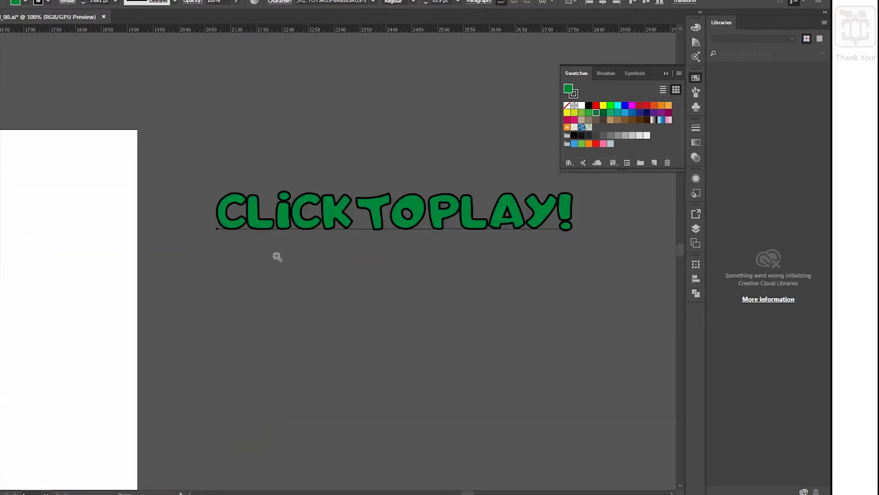
mouse_move(216, 188)
left_mouse_down()
mouse_move(230, 239)
mouse_move(543, 240)
mouse_move(585, 198)
mouse_move(216, 187)
left_mouse_up()
key("Delete")
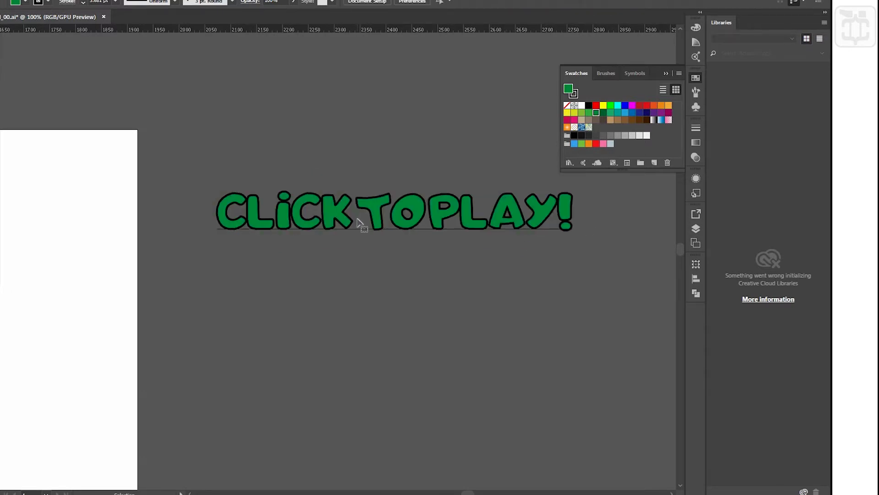
Start an unfilled Curvature tool outline that curves around the front of the first C in CLiCKTOPLAY!
key("shift+grave")
key("/")
left_click(215, 185)
left_click(204, 201)
left_click(203, 220)
left_click(215, 234)
left_click(235, 240)
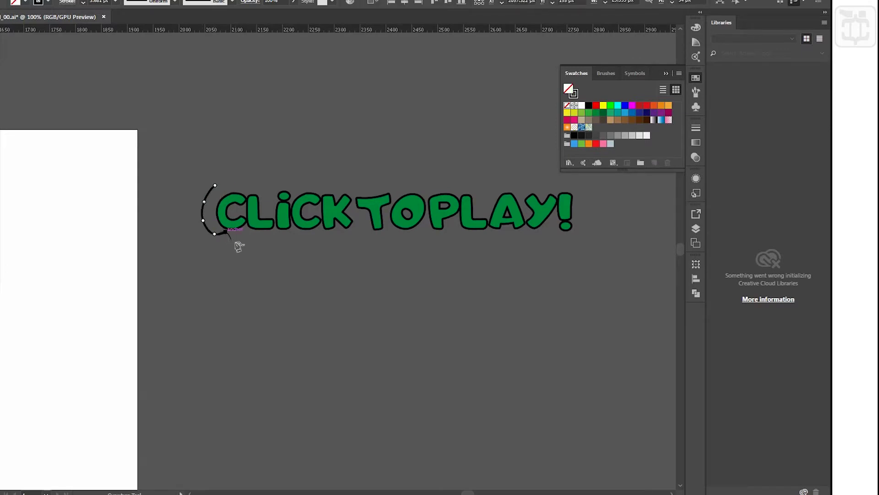
Continue the outline as a wavy edge beneath the lettering, reaching the gap below the A and Y of PLAY.
left_click(250, 234)
left_click(268, 240)
left_click(284, 243)
left_click(307, 234)
left_click(323, 241)
left_click(333, 236)
left_click(355, 234)
left_click(383, 237)
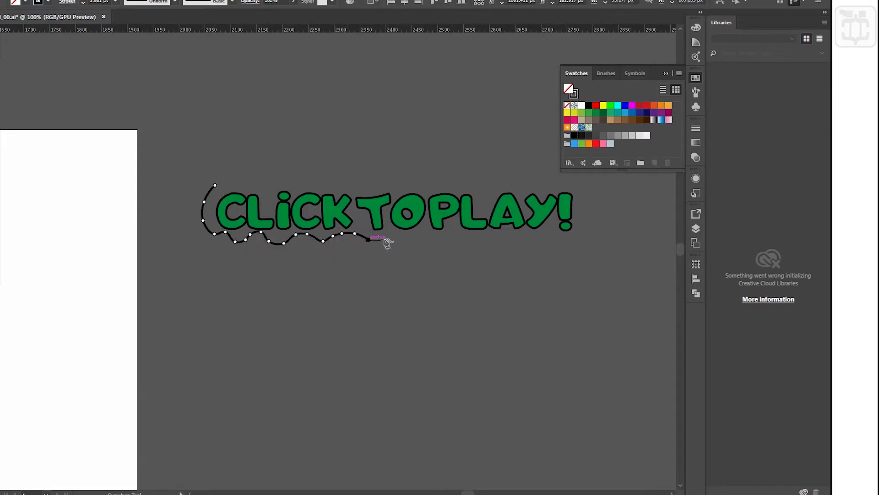
left_click(399, 232)
left_click(414, 234)
left_click(433, 239)
left_click(453, 232)
left_click(485, 238)
left_click(492, 234)
left_click(518, 247)
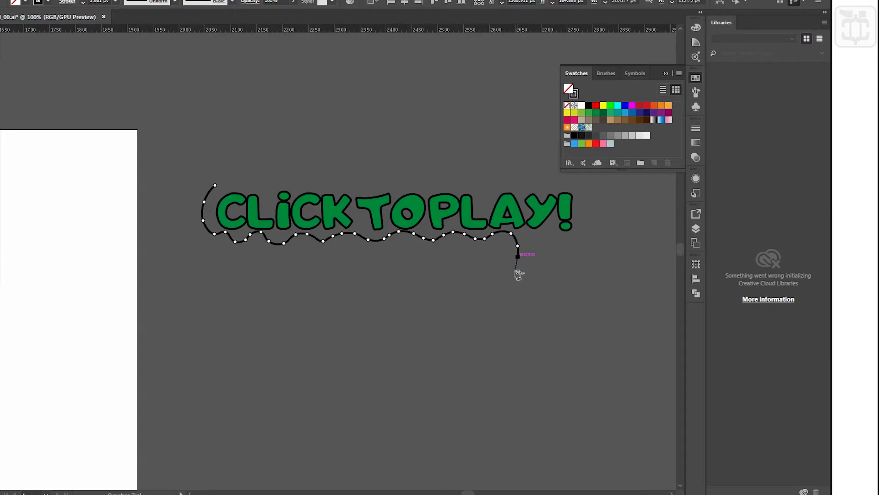
Shape a hanging drip below PLAY and carry the outline up around the exclamation mark.
left_click(530, 263)
left_click(515, 270)
left_click(523, 234)
left_click(546, 236)
left_click(578, 243)
left_click(584, 227)
left_click(581, 214)
left_click(574, 181)
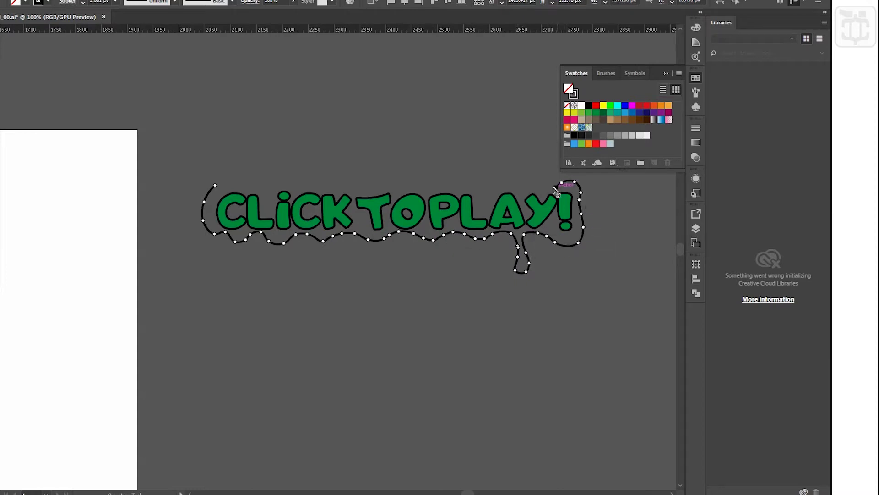
Run the wavy outline back above the lettering and close it at its starting point.
left_click(548, 185)
left_click(522, 180)
left_click(467, 176)
left_click(428, 187)
left_click(396, 181)
left_click(350, 185)
left_click(334, 185)
left_click(315, 179)
left_click(291, 185)
left_click(277, 182)
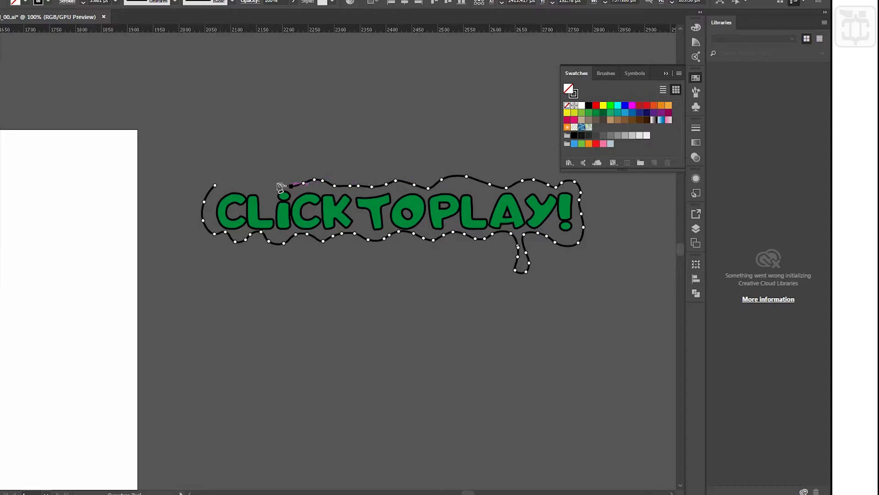
left_click(251, 185)
left_click(239, 181)
left_click(225, 185)
left_click(215, 185)
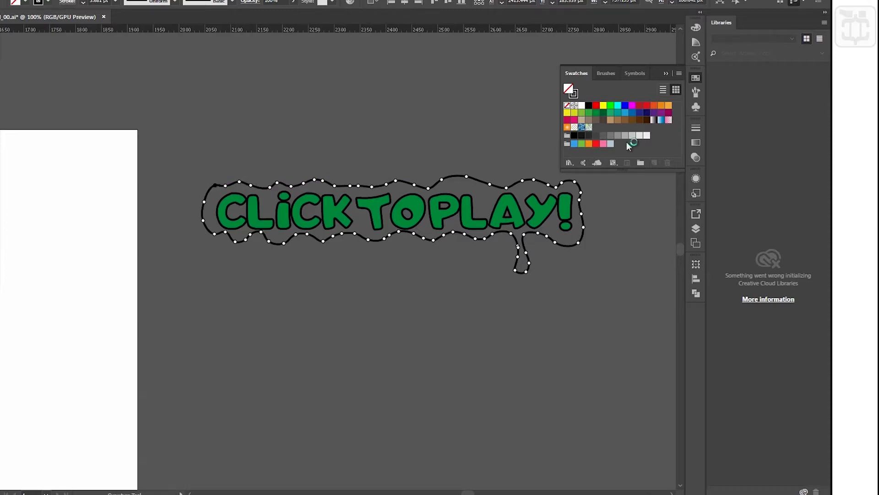
Deselect the lettering and its dripping outline, and save the Illustrator document.
left_click(595, 114)
left_click(475, 210)
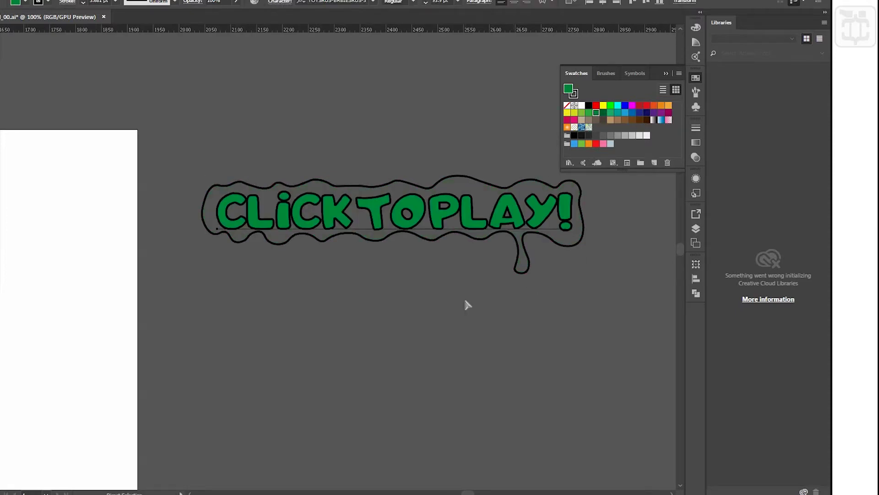
scroll(389, 275, "up", 2, "alt")
scroll(324, 252, "down", 4, "alt")
key("v")
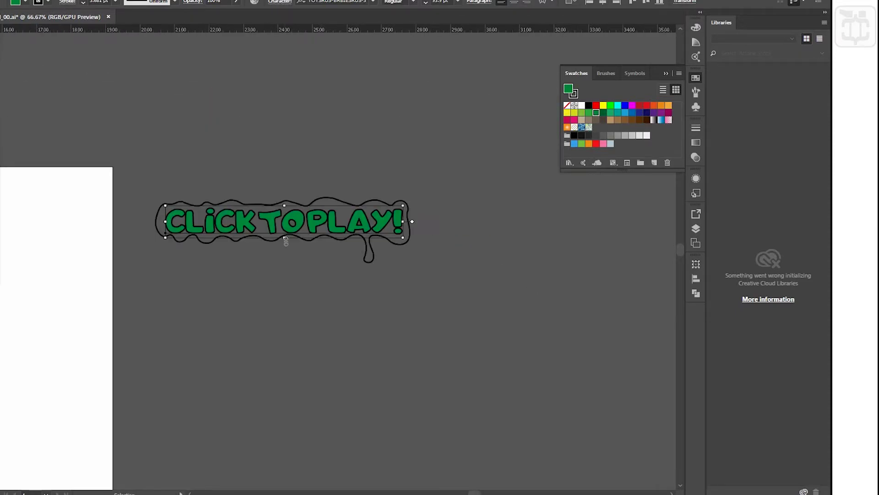
left_click(435, 277)
key("a")
key("ctrl+s")
scroll(369, 226, "up", 2, "alt")
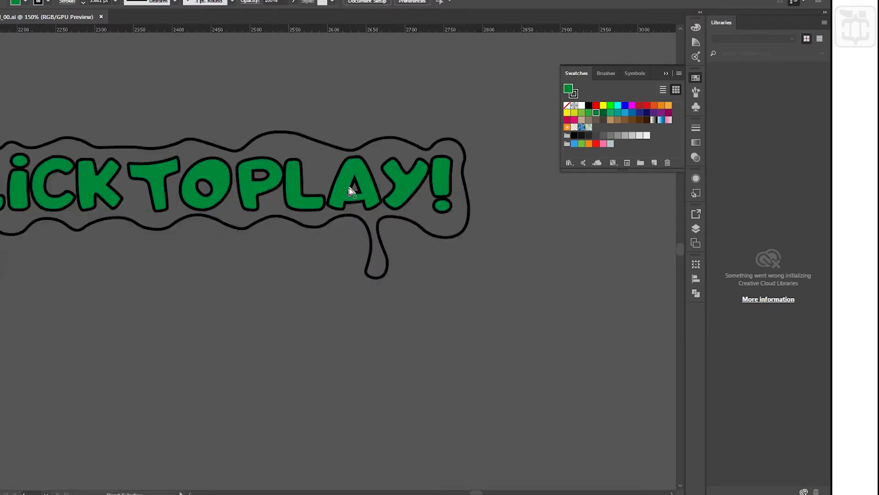
Fill the dripping outline shape with dark brown and send it behind the green lettering.
key("v")
left_click(459, 226)
left_click(603, 120)
right_click(384, 189)
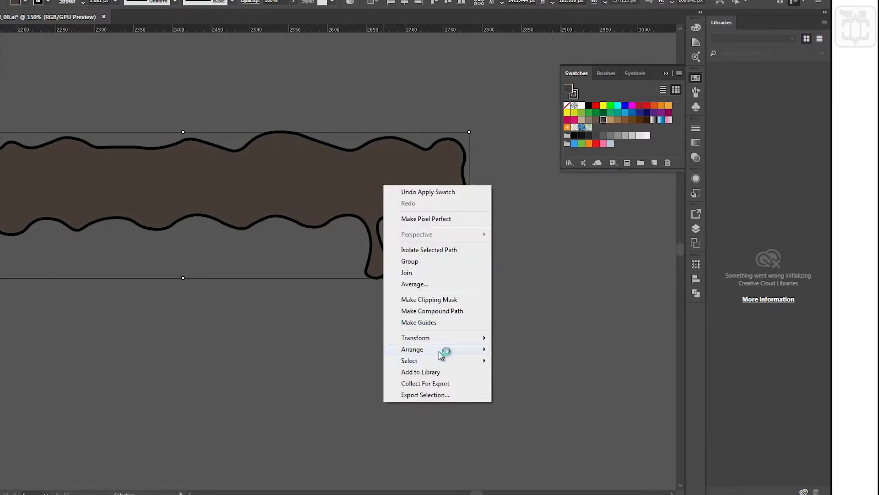
mouse_move(447, 350)
left_click(320, 383)
Copy the lettering with its dripping background and paste it as a Smart Object into a new 741 x 192 px Photoshop document.
scroll(300, 308, "down", 4, "alt")
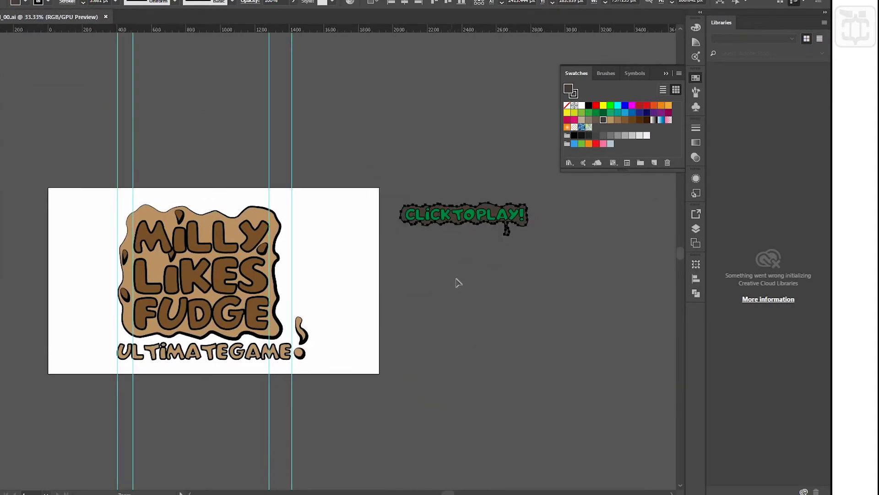
mouse_move(458, 230)
left_mouse_down()
mouse_move(224, 227)
mouse_move(457, 229)
left_mouse_up()
left_click(496, 283)
key("a")
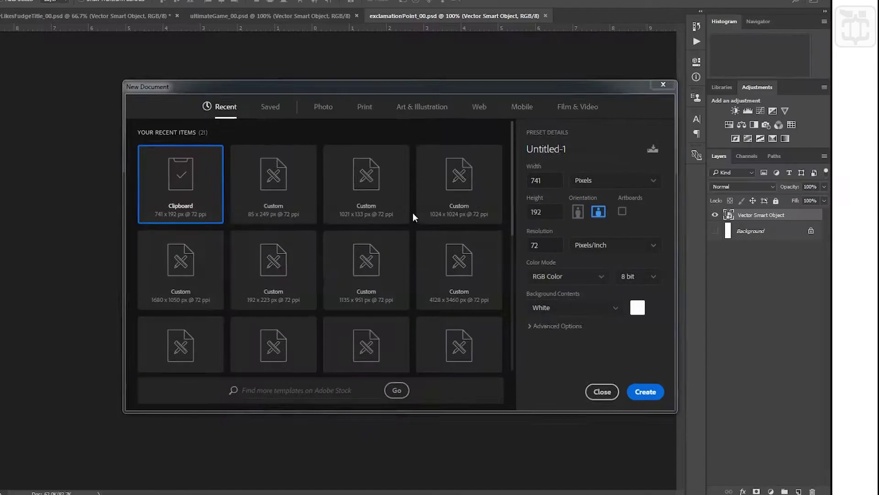
key("Return")
key("ctrl+v")
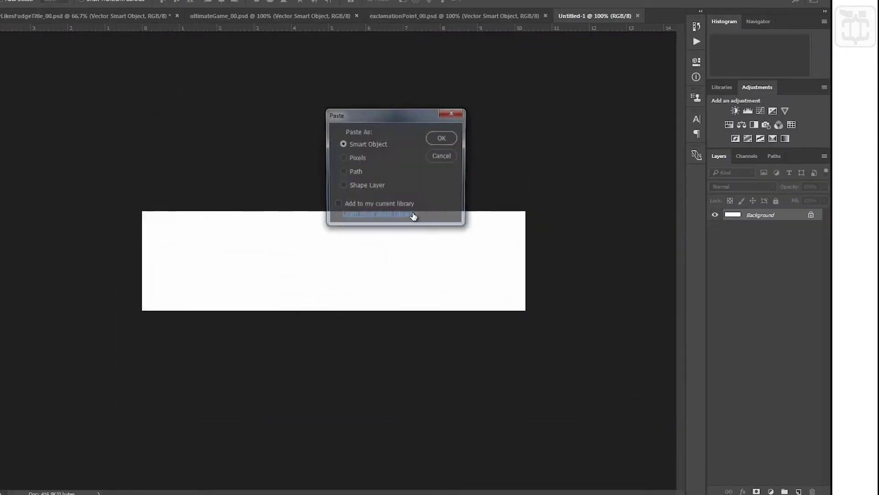
key("Return")
key("Return")
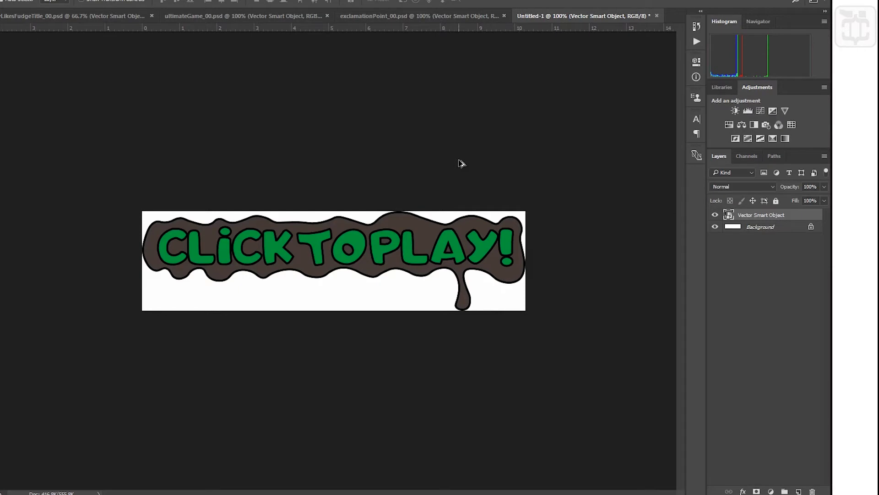
Check the document's image size without changing it, and hide the white Background layer.
key("ctrl+alt+i")
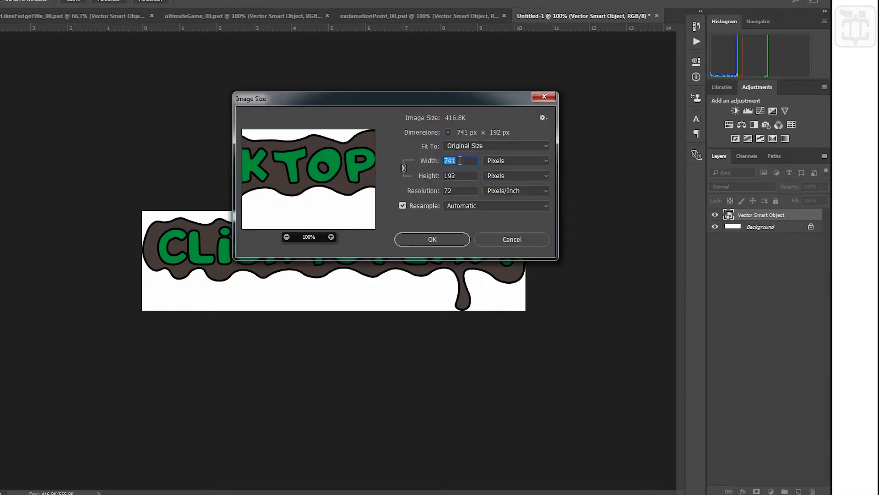
left_click(526, 245)
left_click(714, 228)
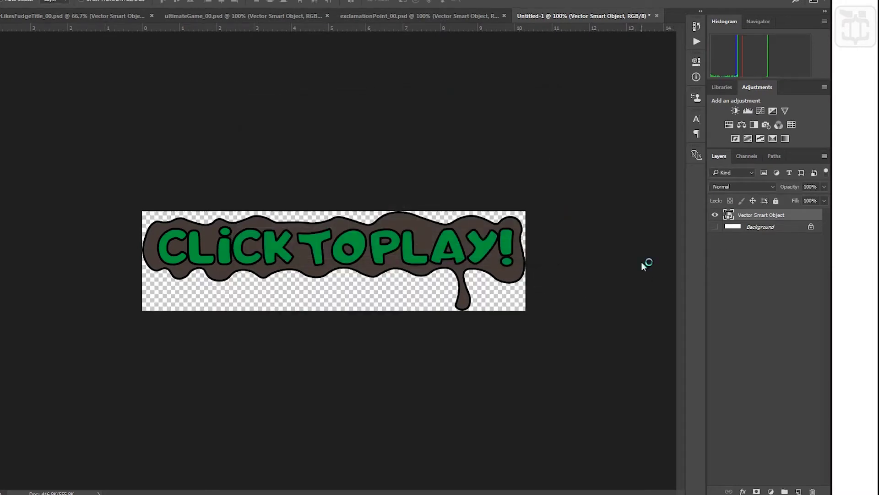
left_click(619, 251)
Save the document as clickToPlay_00.psd in the PSDs folder with Maximize Compatibility on.
key("ctrl+shift+s")
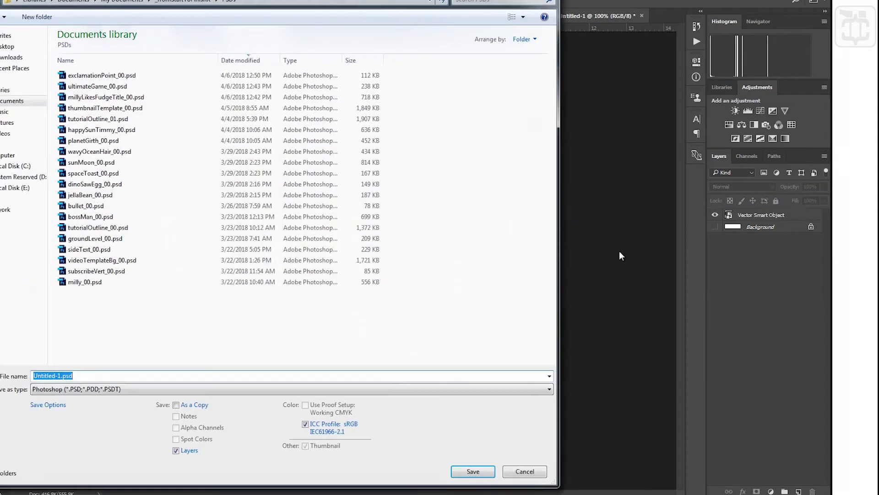
type("click ToPlay_00")
key("Return")
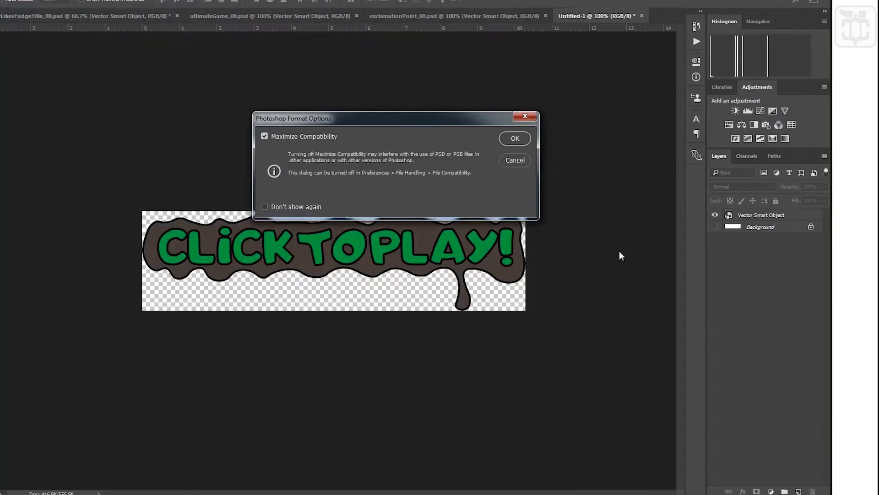
key("Return")
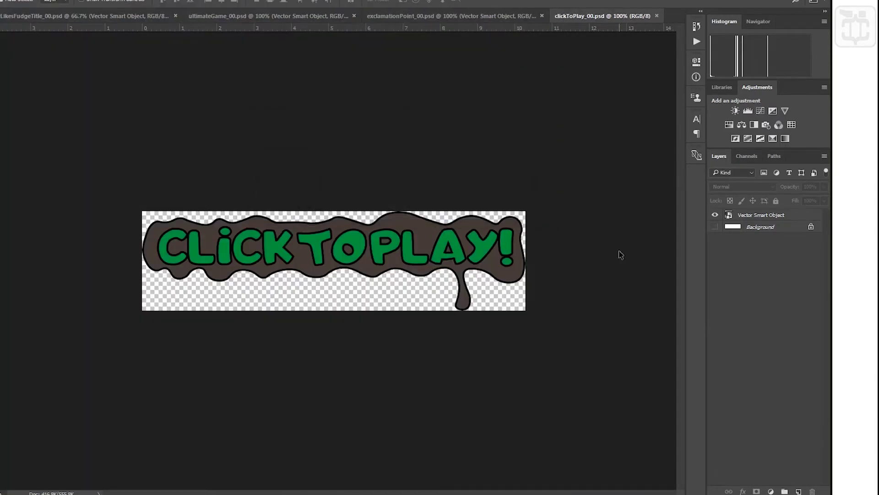
Export the artwork for web as the transparent PNG-24 clickToPlay_00.png in the SPRITEs folder.
key("ctrl+alt+shift+s")
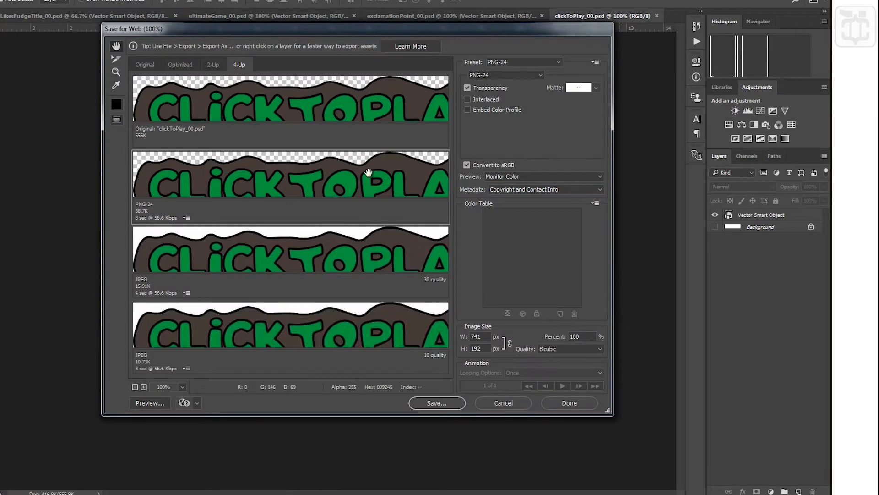
left_click(455, 403)
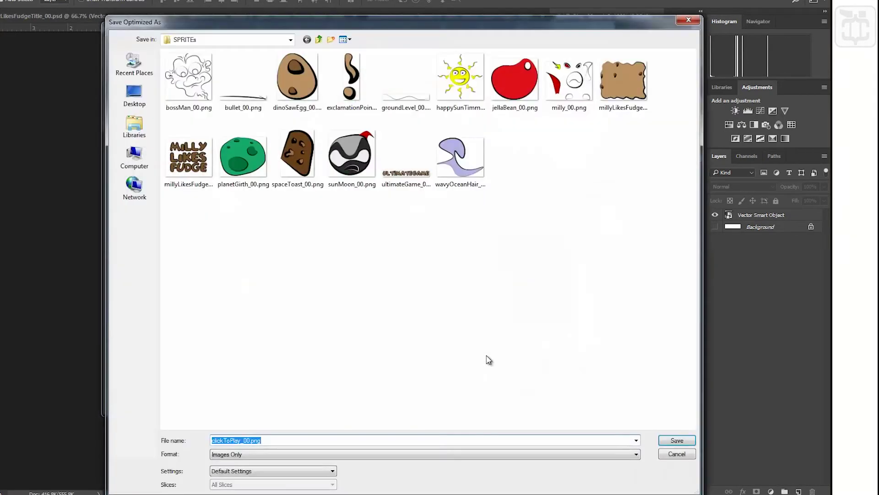
key("Return")
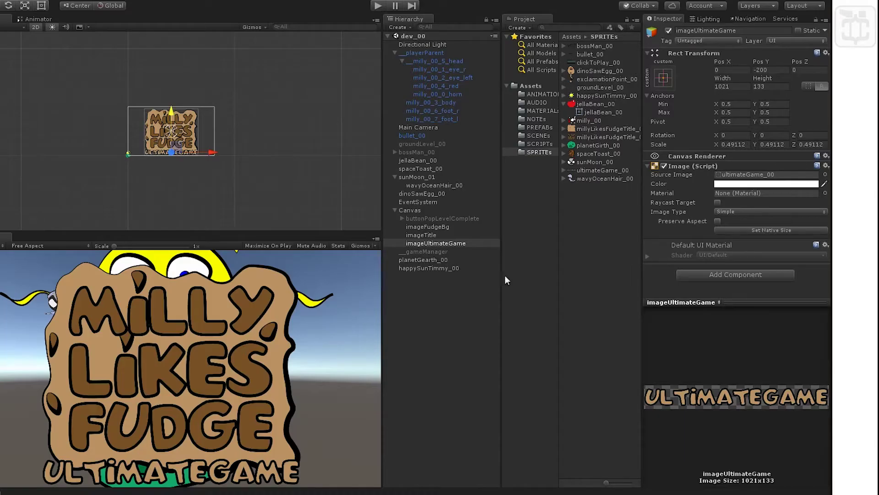
Return to Unity, select the clickToPlay_00 sprite in SPRITEs, and add a UI Button under the Canvas.
left_click(595, 68)
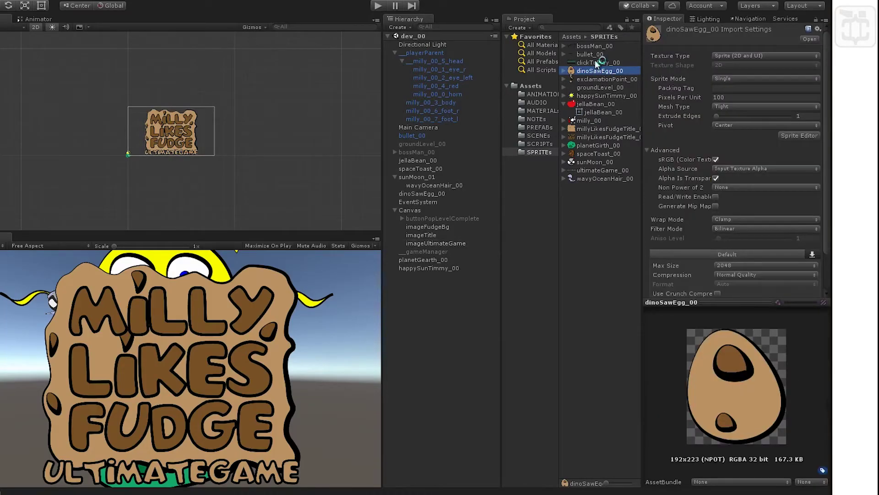
left_click(595, 62)
double_click(422, 210)
right_click(422, 208)
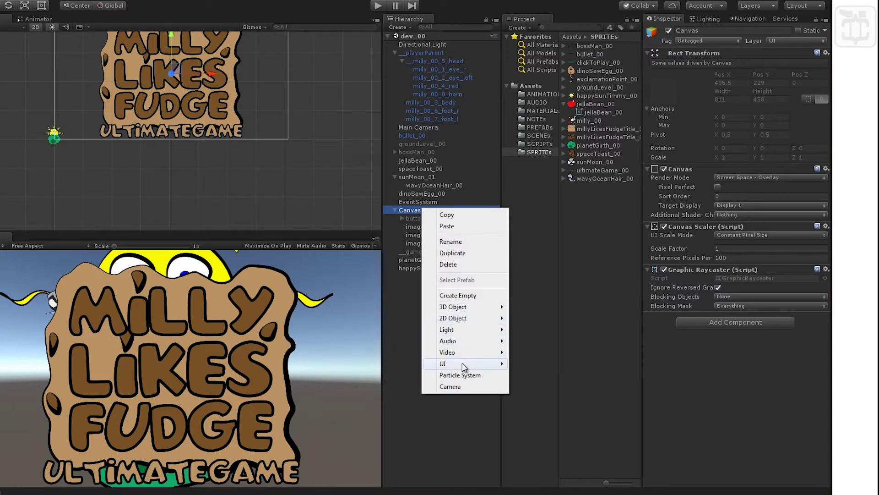
mouse_move(467, 363)
left_click(387, 397)
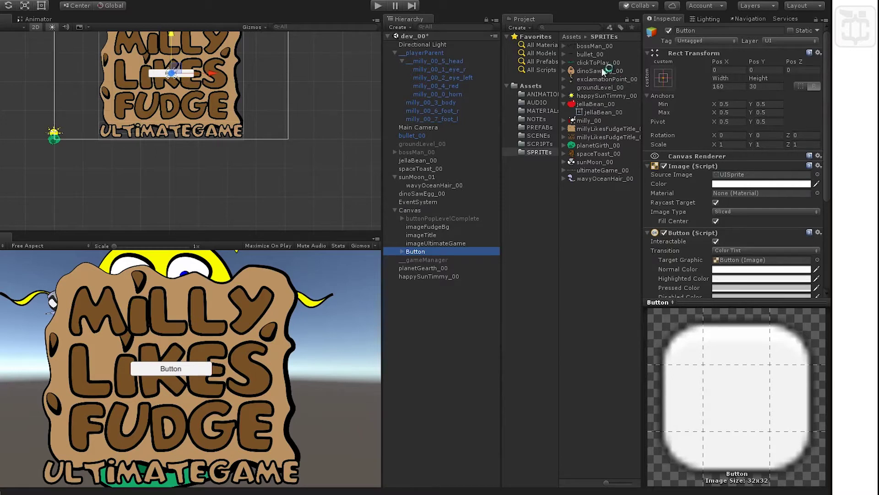
Try to assign the clickToPlay_00 texture to the new Button as its Target Graphic.
left_click_drag(598, 62, 752, 260)
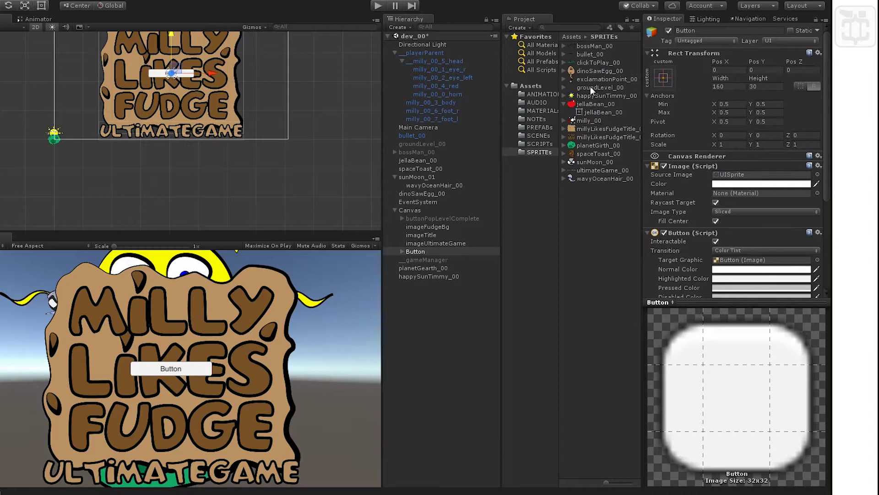
scroll(774, 243, "down", 3)
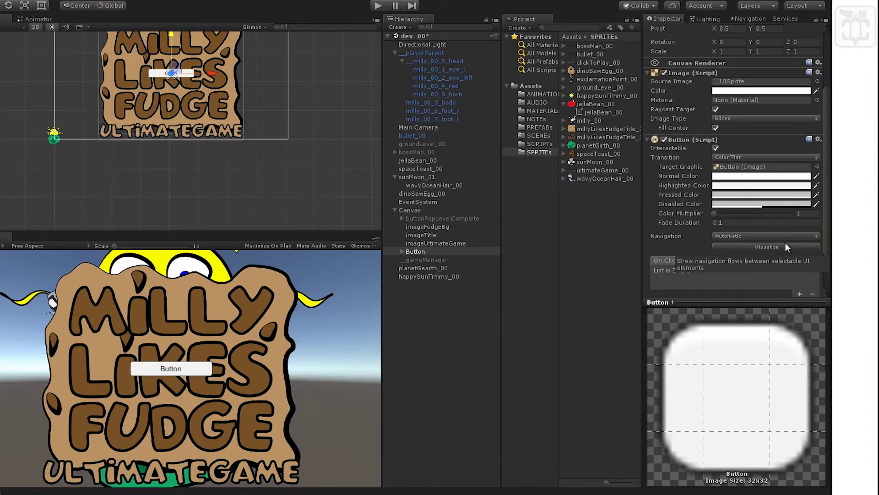
scroll(779, 242, "down", 2)
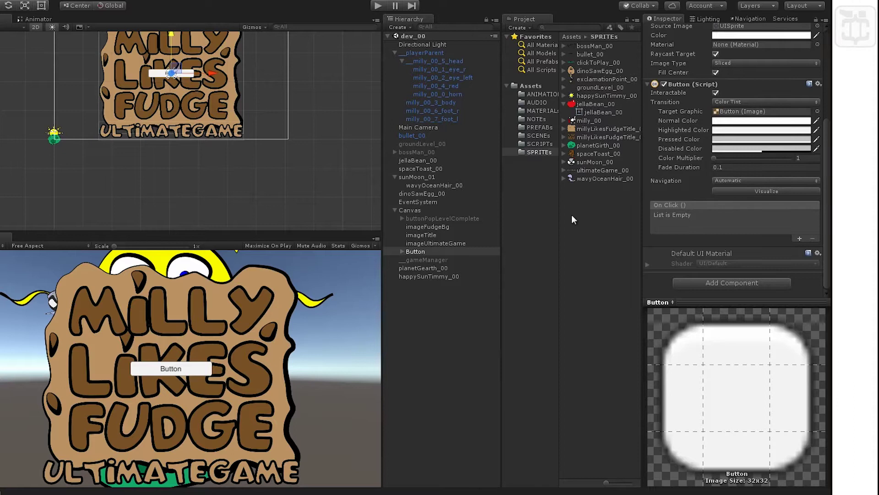
Check the Texture Type in the import settings of the clickToPlay_00 texture.
left_click(604, 64)
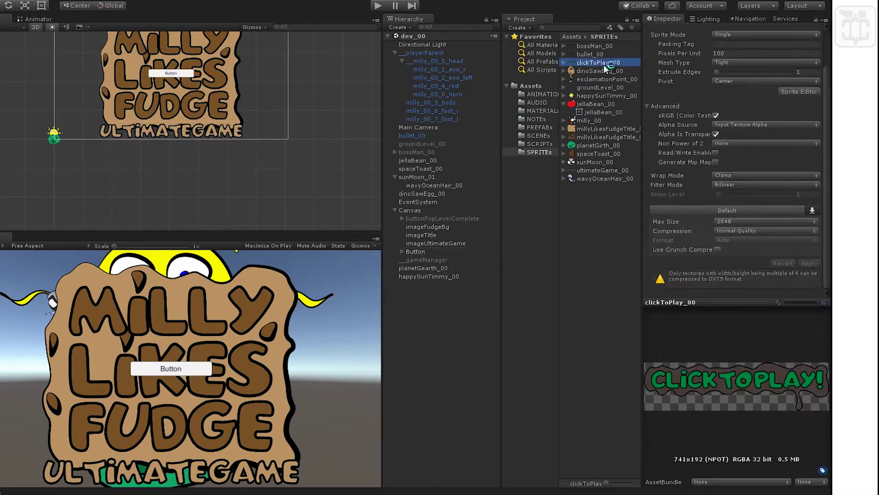
scroll(735, 62, "up", 2)
left_click(746, 55)
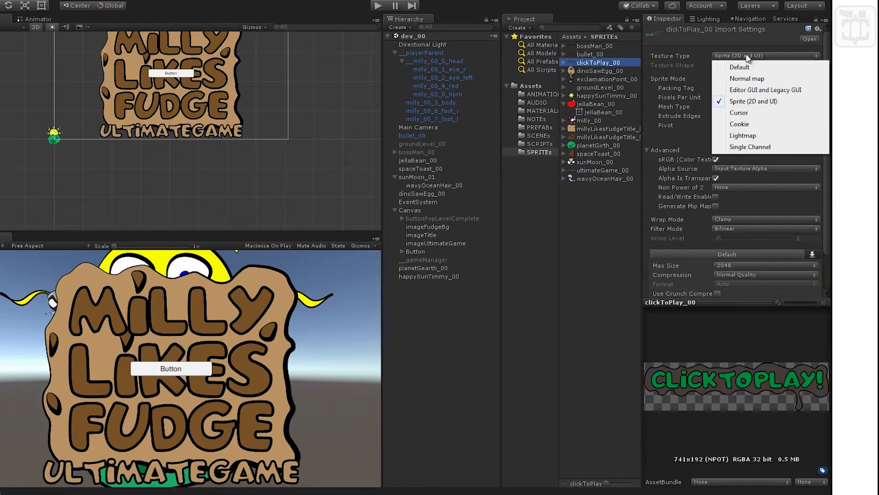
left_click(584, 240)
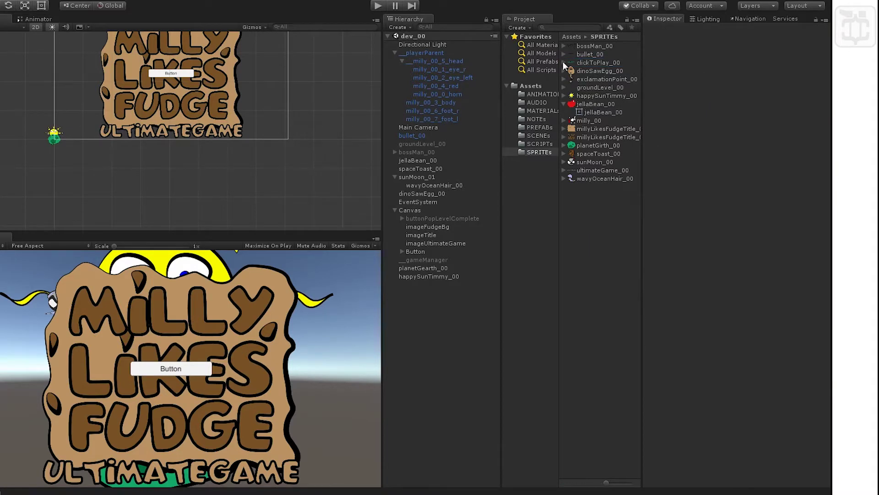
Assign the clickToPlay_00 sprite nested under its texture as the Button's Source Image, and set the image to its native size.
left_click(564, 62)
left_click(434, 252)
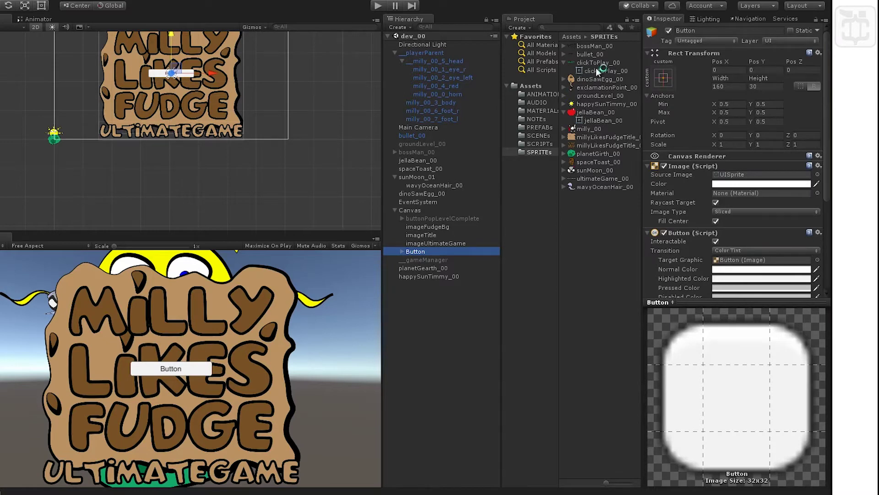
left_click_drag(595, 68, 742, 178)
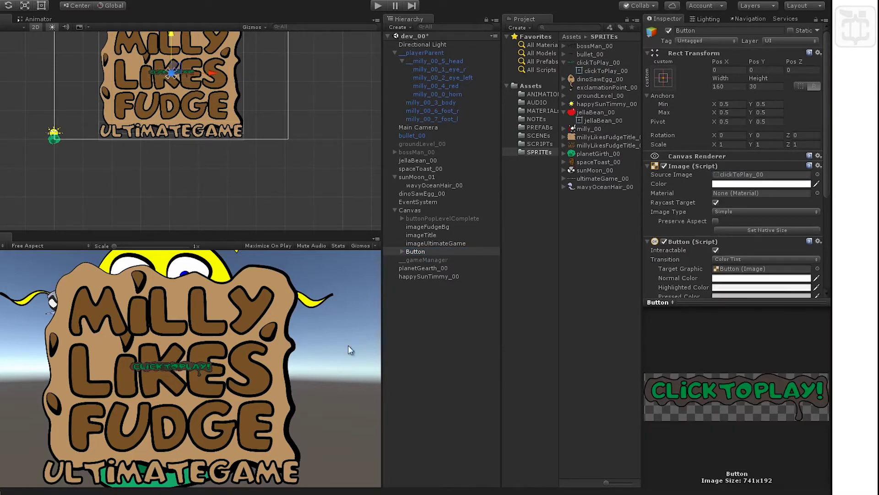
left_click(762, 232)
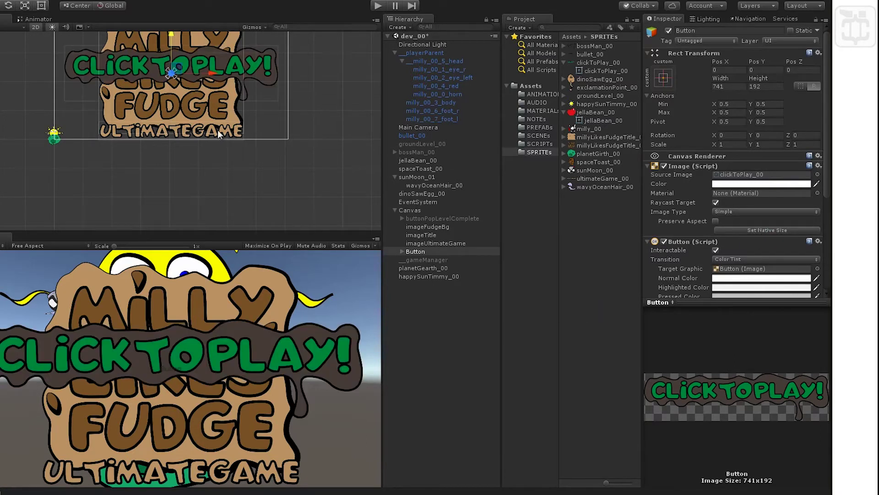
Rename the Button object as buttonClickToPlay.
left_click(421, 252)
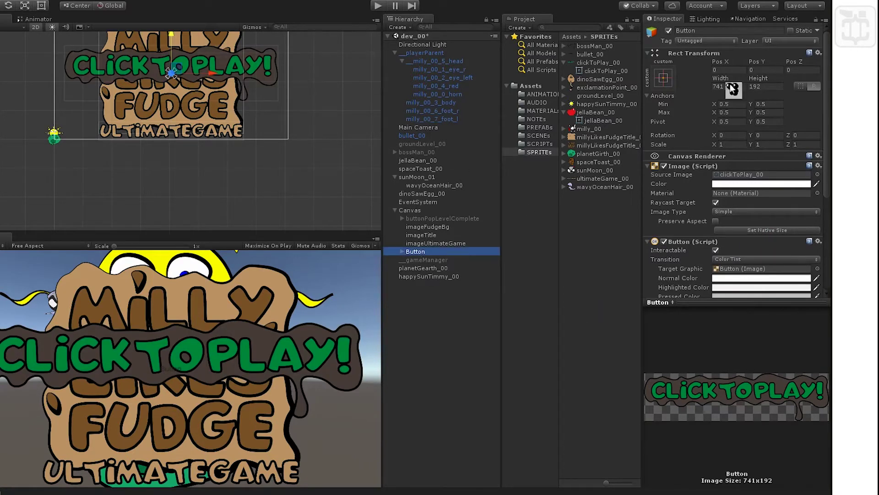
left_click(719, 32)
type("bu")
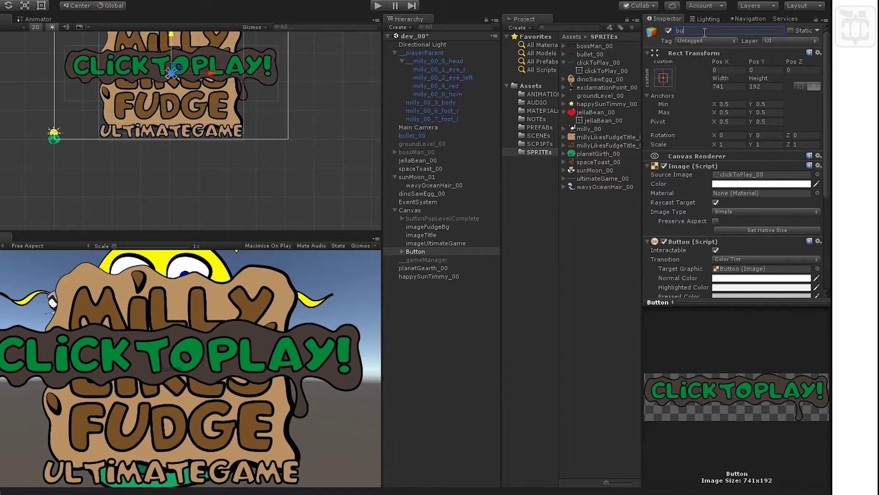
type("ttonClickTOPlay")
key("Return")
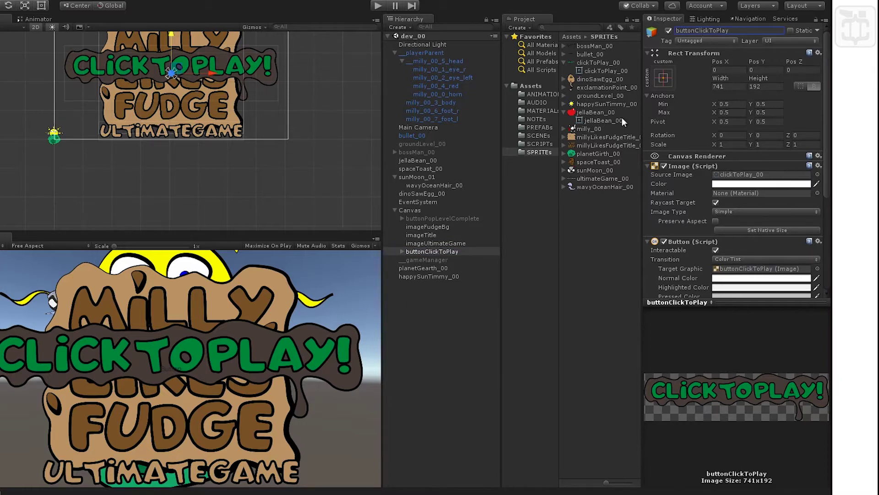
Scale buttonClickToPlay uniformly to about 0.47 and move it straight up to the upper edge of the fudge title.
left_click(25, 6)
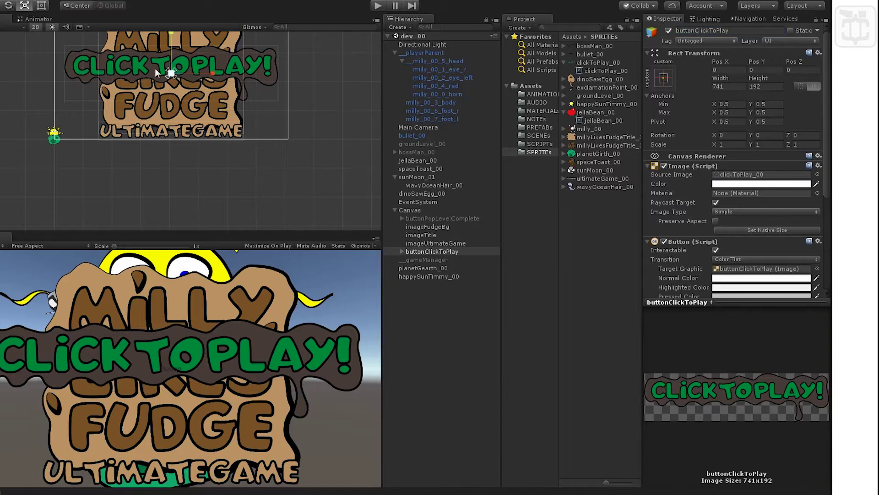
left_click_drag(169, 72, 142, 80)
key("w")
key("ctrl+z")
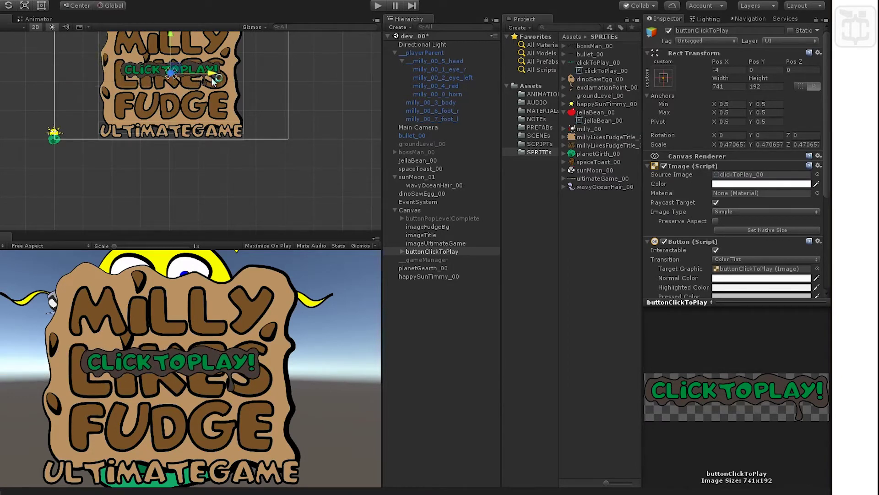
scroll(183, 81, "down", 2)
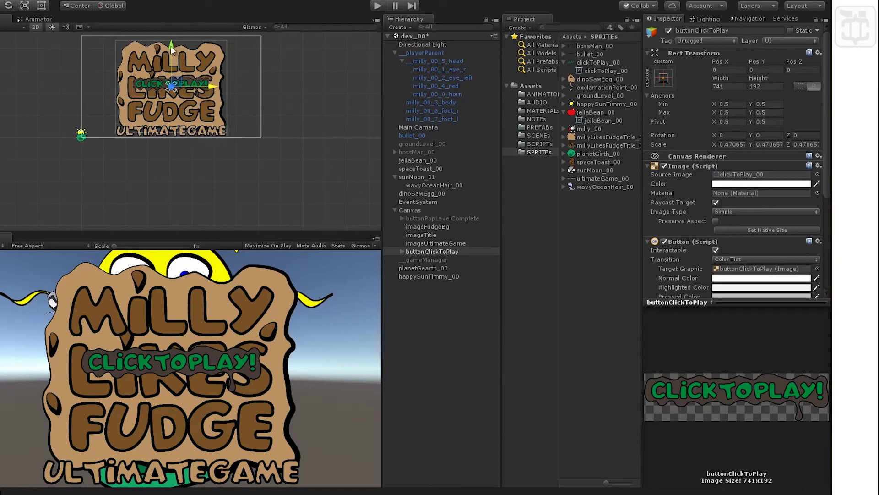
left_click_drag(173, 47, 163, 7)
Clear the placeholder label in the Text child of buttonClickToPlay.
left_click(431, 348)
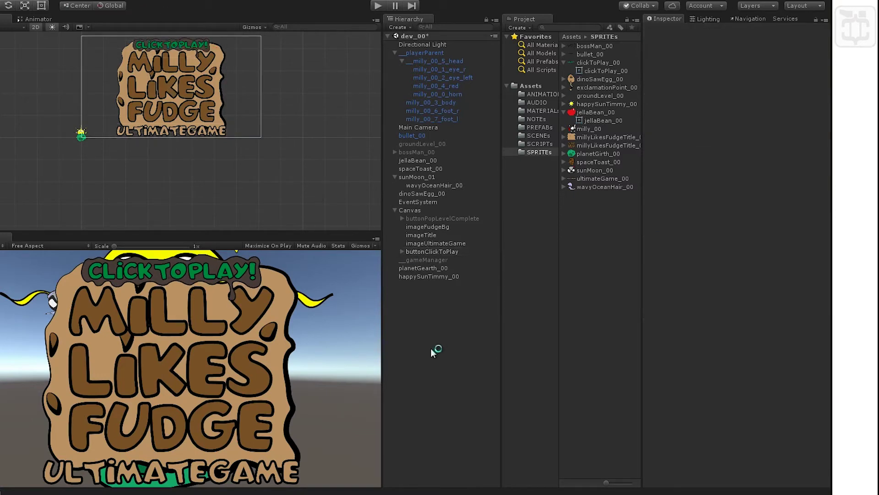
left_click(403, 251)
left_click(419, 259)
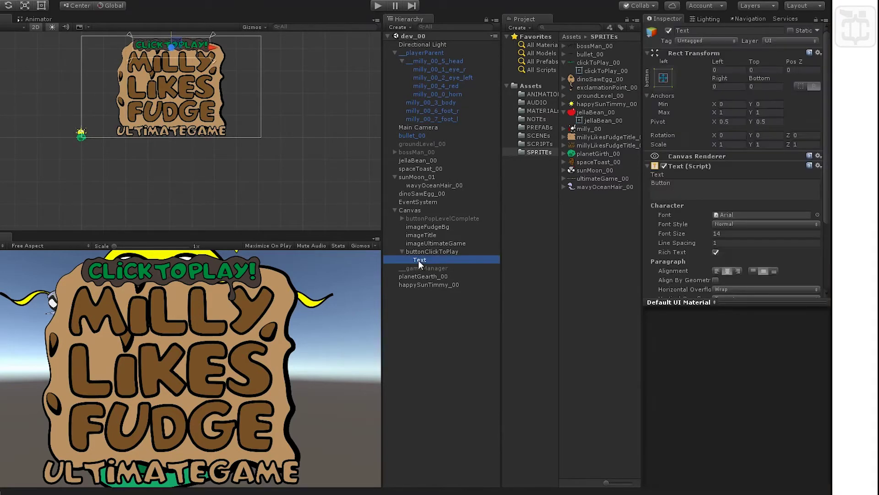
left_click(690, 186)
key("BackSpace")
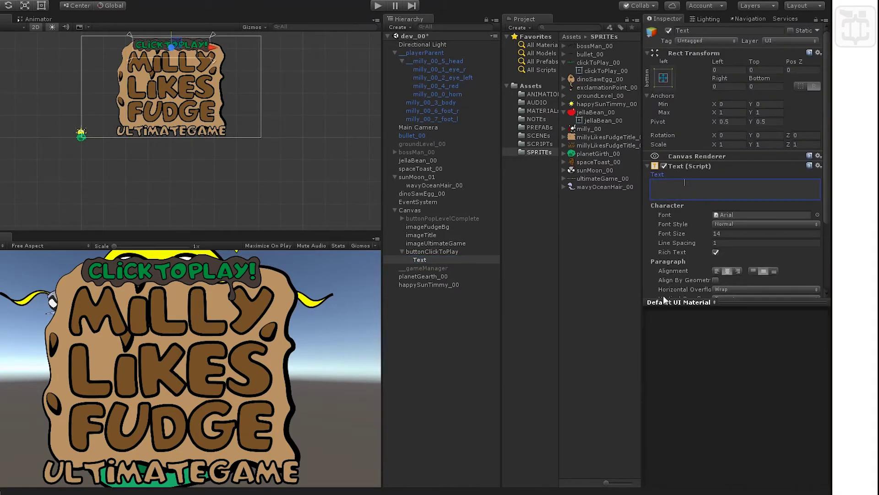
left_click(622, 304)
Set the Highlighted Color of buttonClickToPlay to bright green, then play-test the hover tint in the saved scene.
left_click(433, 251)
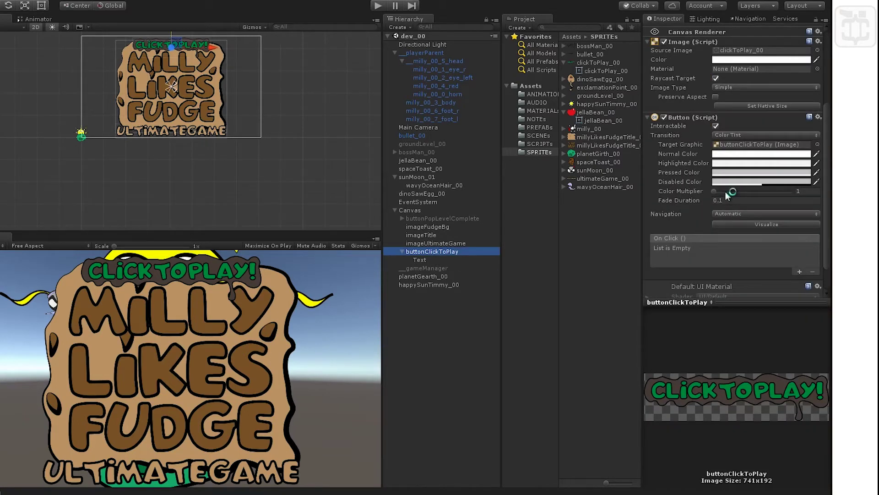
left_click(737, 164)
left_click_drag(444, 176, 512, 145)
left_click(513, 107)
left_click(539, 301)
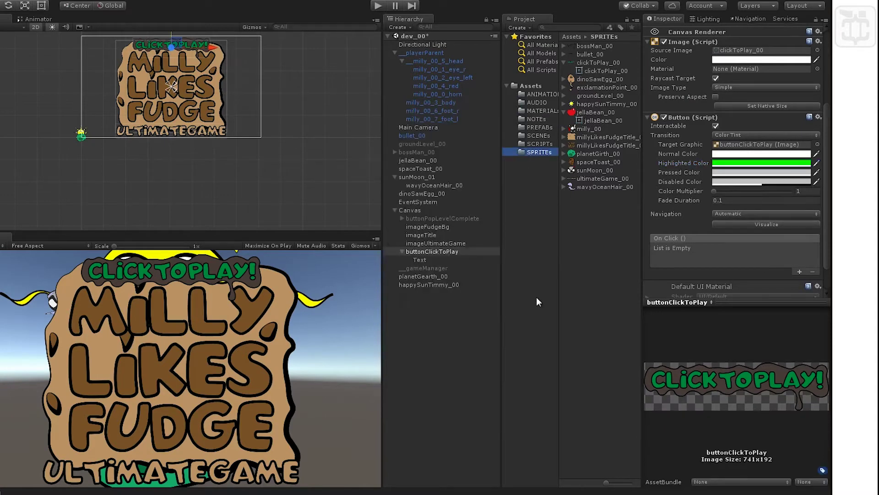
key("ctrl+s")
left_click(378, 6)
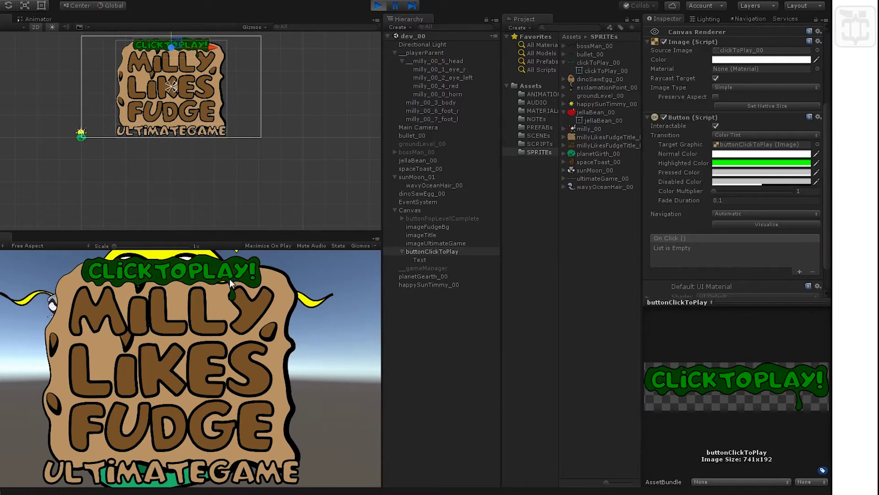
left_click(378, 6)
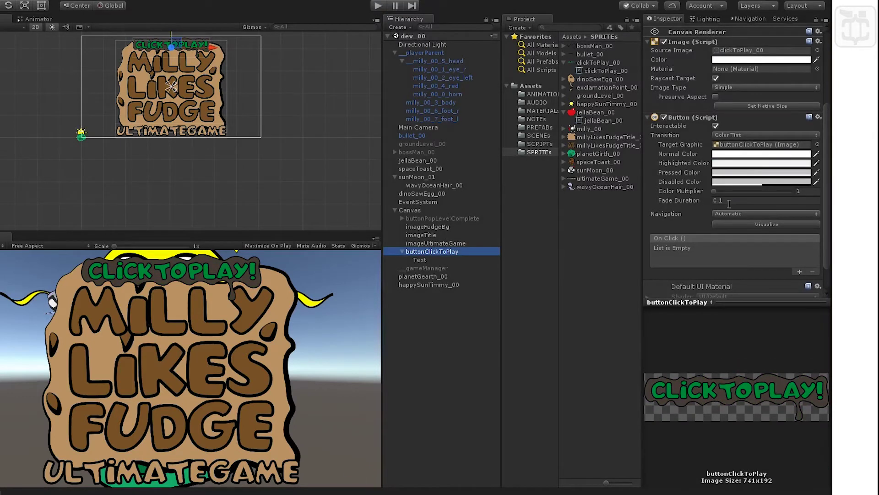
Set the button's Highlighted Color to green 13FF00FF again, save the scene, and run the game to test hovering over it.
left_click(737, 163)
mouse_move(445, 171)
left_mouse_down()
mouse_move(487, 152)
mouse_move(495, 200)
left_mouse_up()
left_click(513, 107)
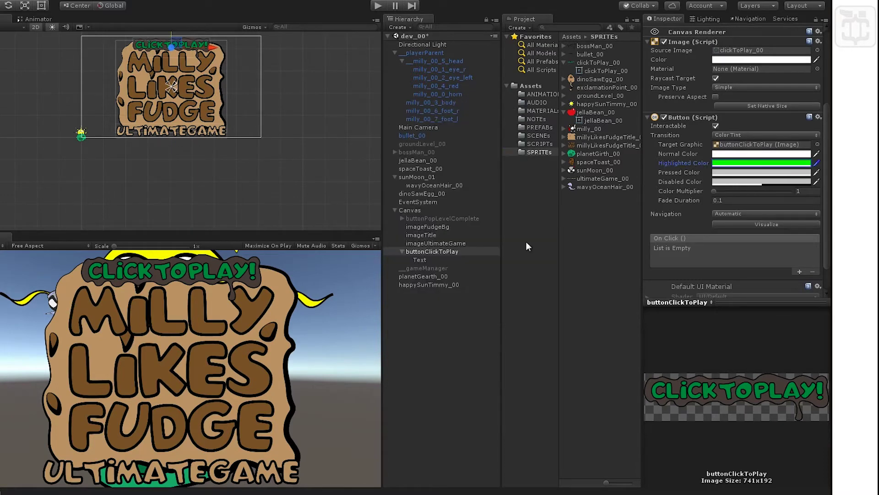
left_click(537, 300)
key("ctrl+s")
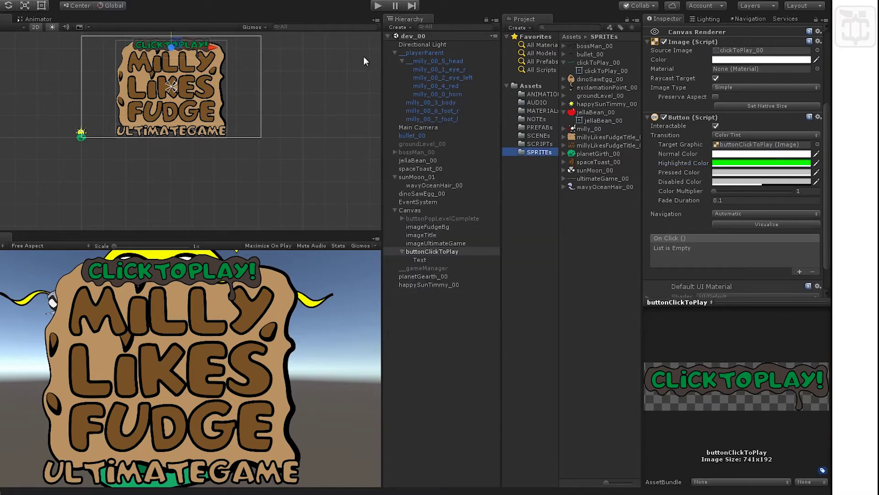
left_click(379, 7)
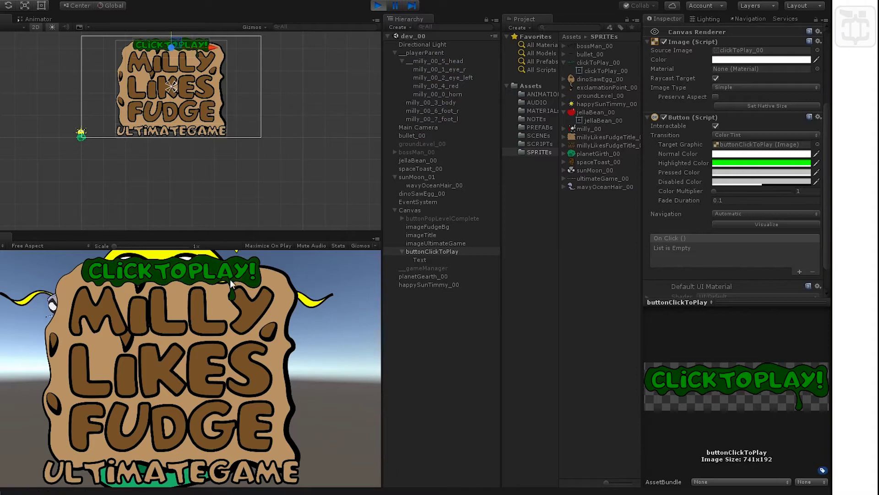
left_click(379, 6)
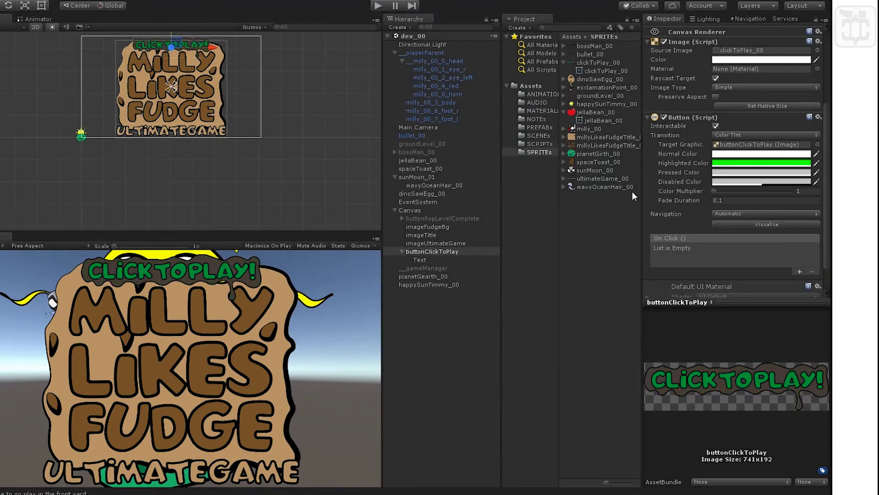
Set the button's Pressed Color to a darker shade of the highlight green 13FF00FF, and play-test the hover and press tints.
left_click(734, 173)
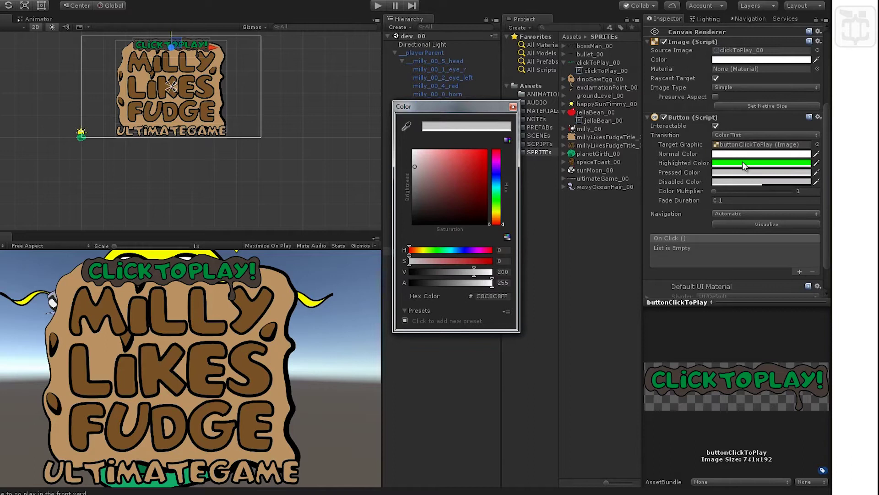
left_click(742, 162)
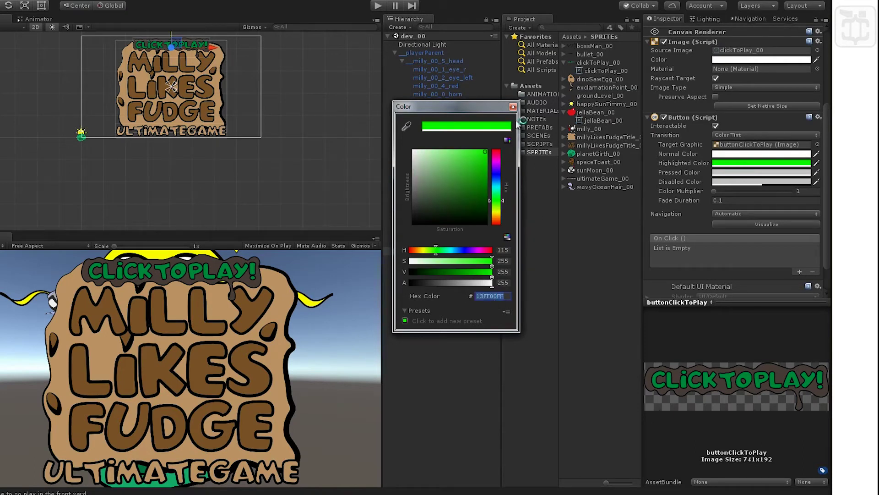
left_click(513, 107)
left_click(733, 171)
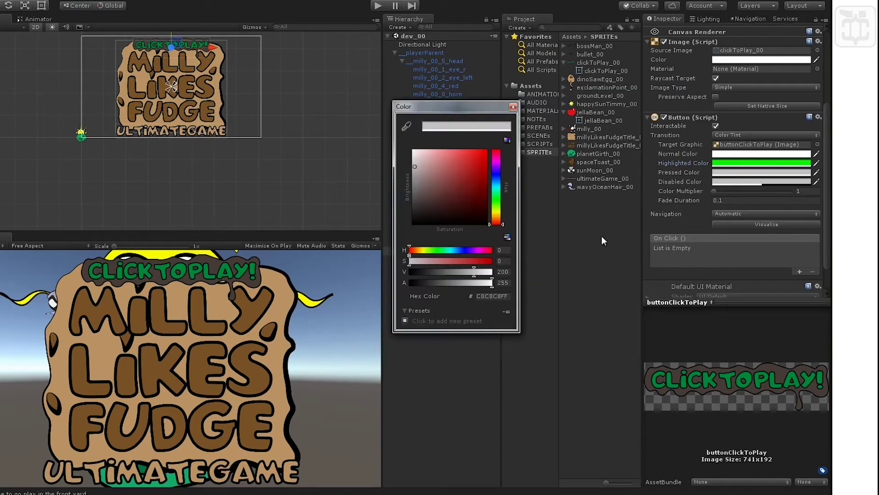
left_click(492, 296)
type("13FF00FF")
left_click_drag(483, 158, 486, 174)
left_click(515, 105)
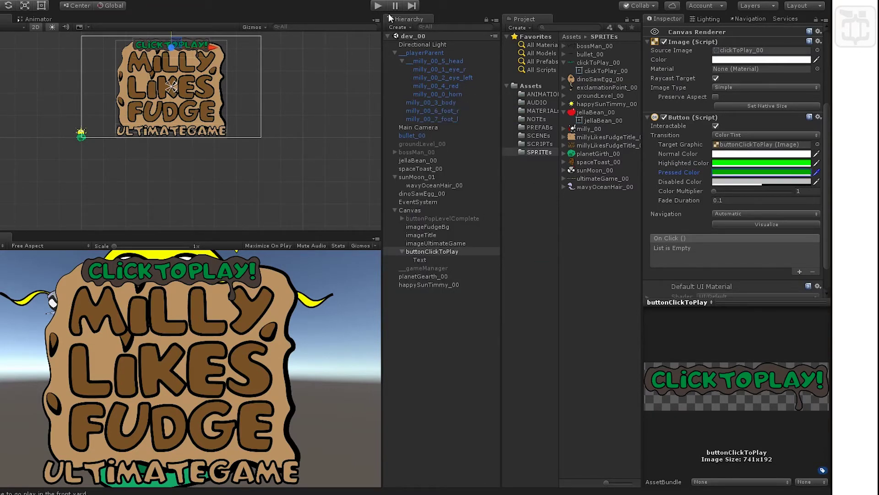
left_click(377, 5)
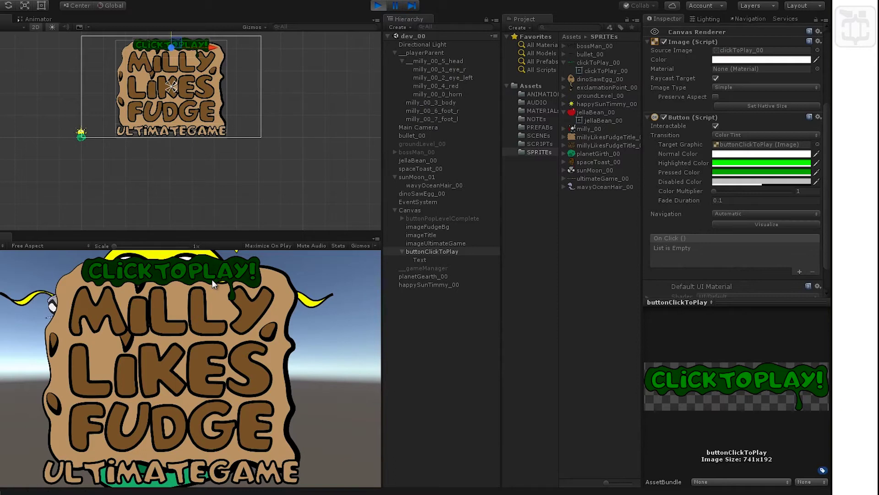
left_click(378, 6)
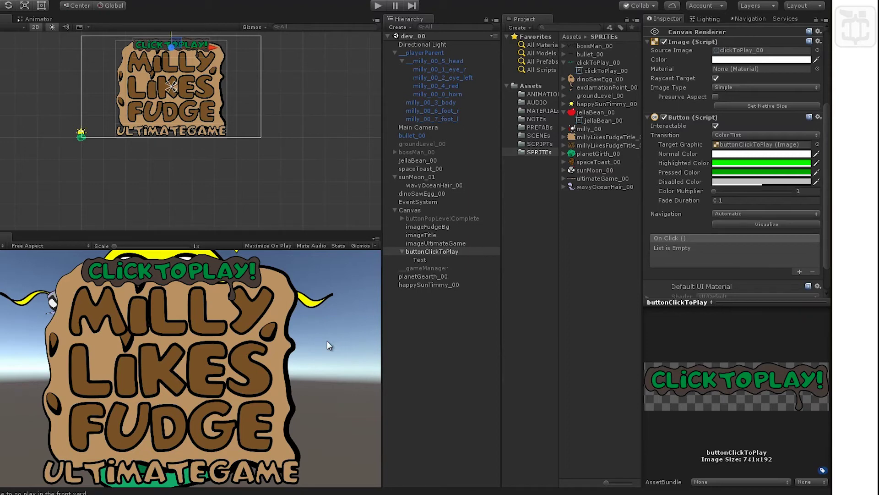
Turn on Maximize On Play for the Game view and run the title screen at the enlarged size.
left_click(281, 248)
left_click(378, 6)
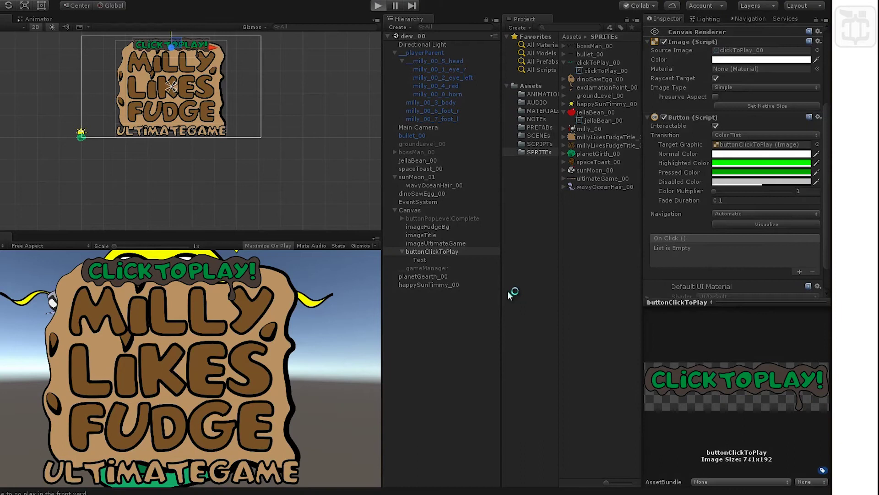
left_click(378, 6)
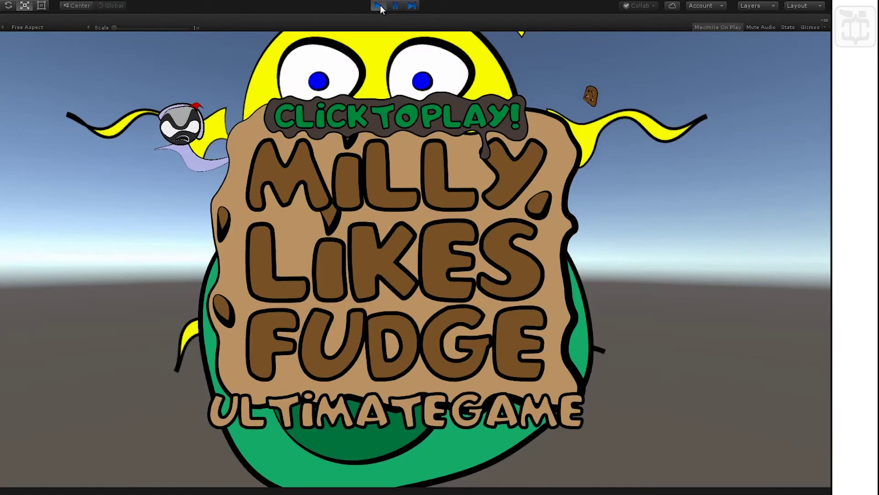
left_click(380, 5)
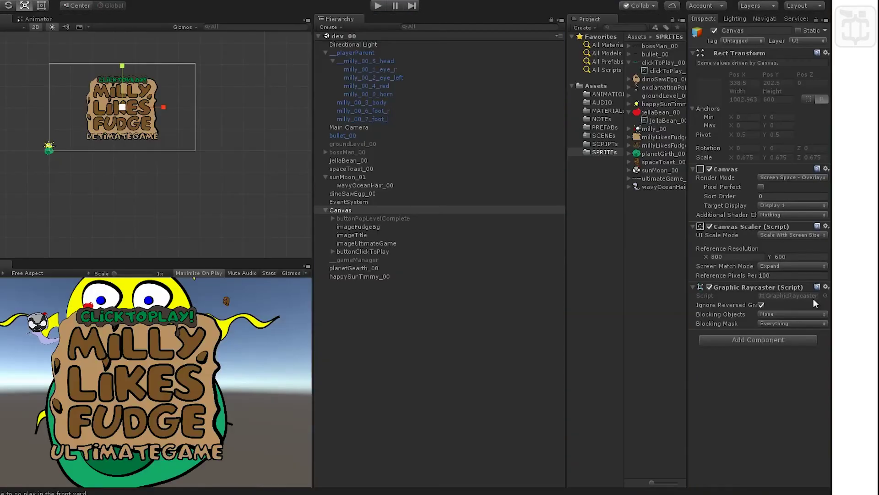
Try the Match Width Or Height screen match mode on the Canvas Scaler, and play-test the title screen with it.
left_click(801, 235)
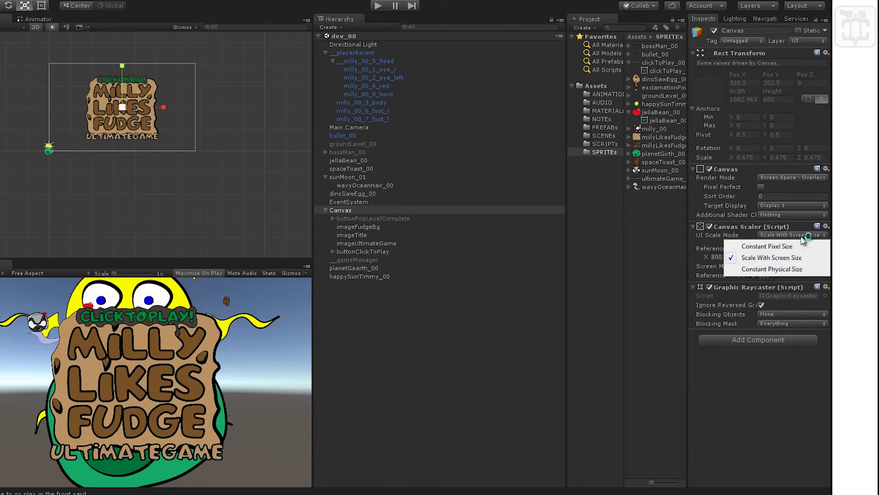
left_click(795, 259)
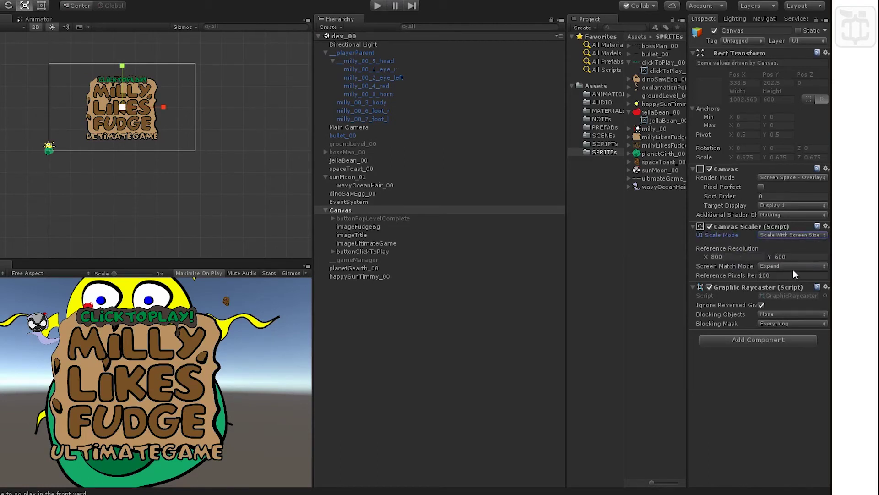
left_click(797, 264)
left_click(791, 277)
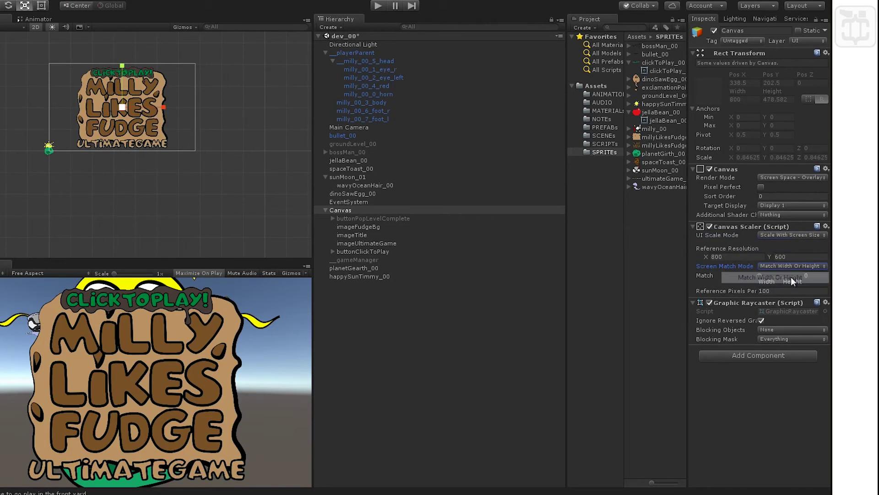
left_click(378, 5)
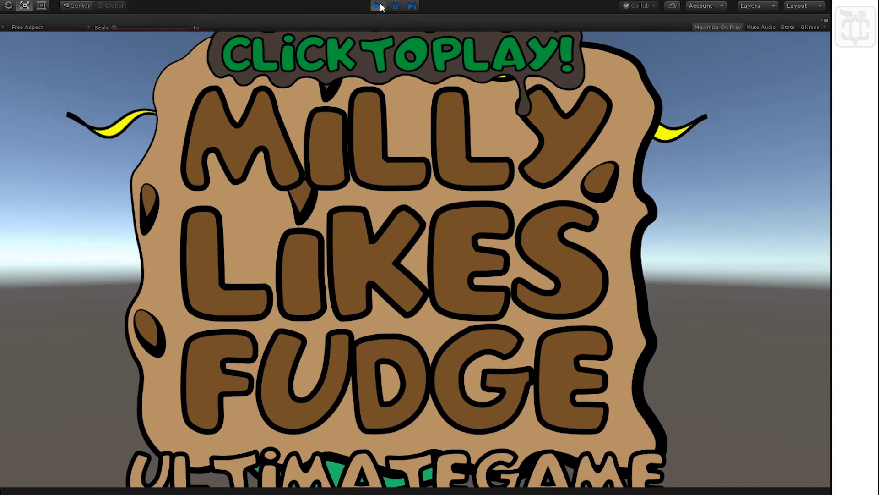
left_click(380, 3)
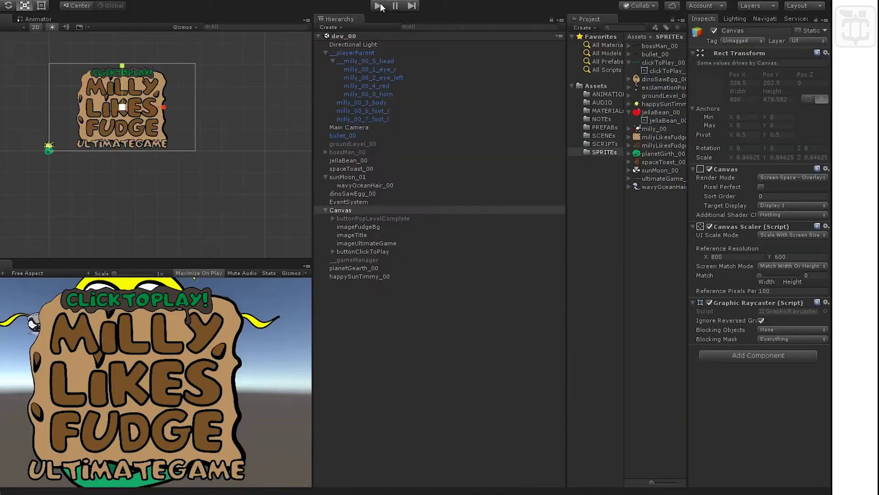
Add a UI Panel as a child of the Canvas and rename it panelBg.
left_click(349, 210)
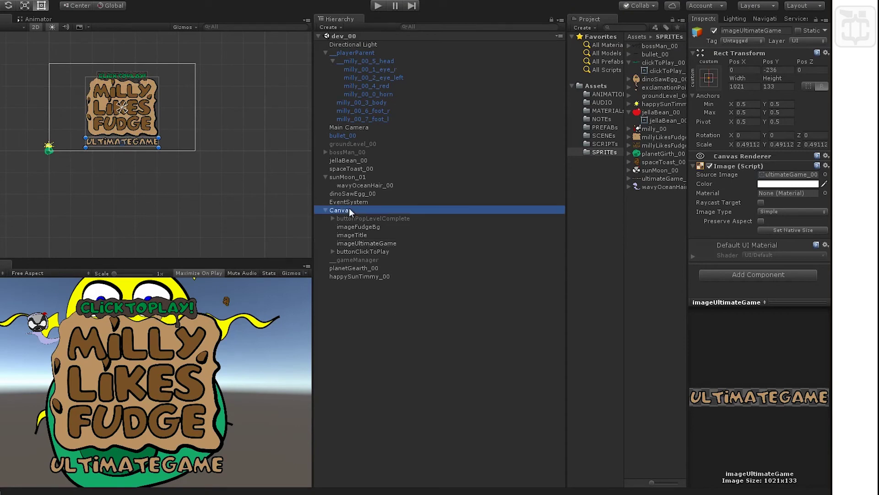
right_click(349, 212)
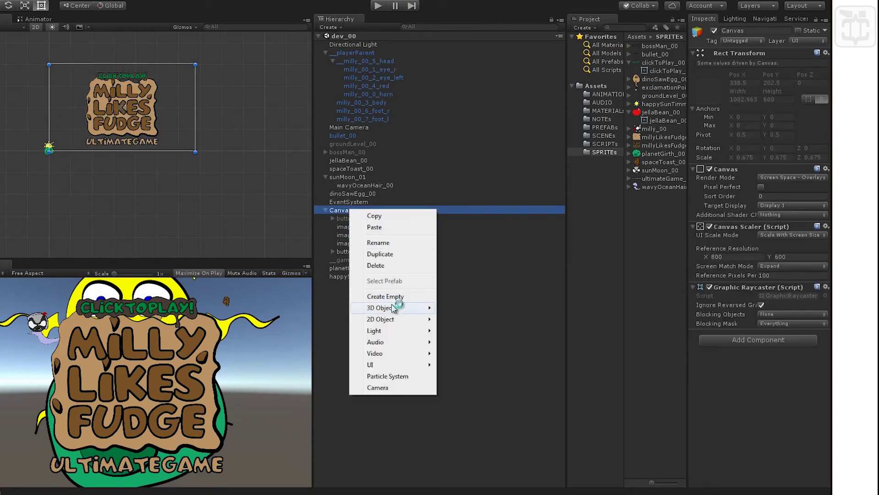
left_click(398, 365)
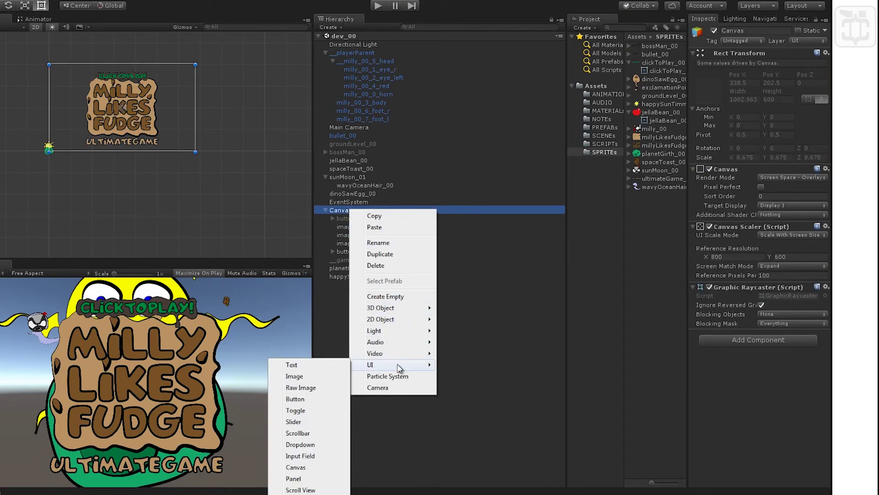
left_click(319, 478)
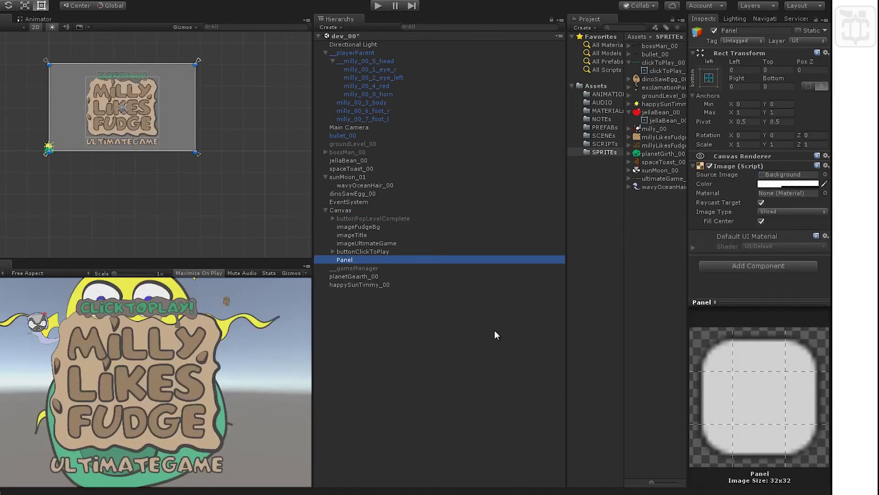
left_click(751, 29)
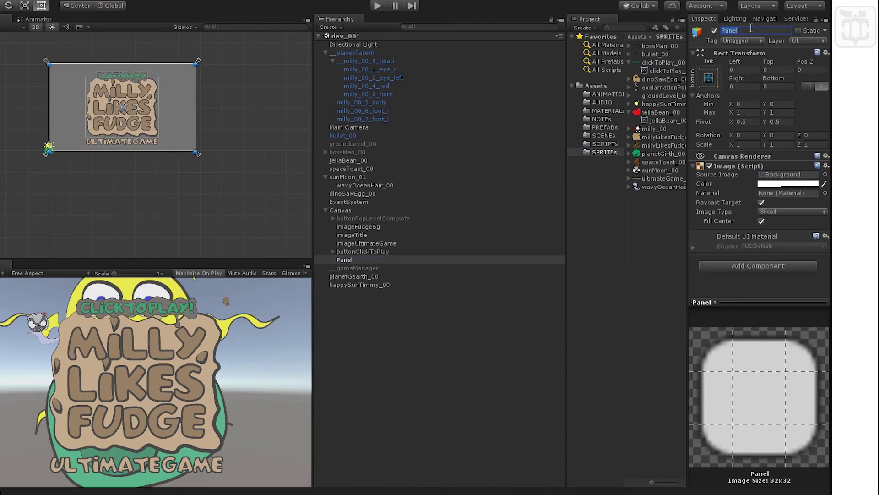
type("panelBg")
key("Return")
Make panelBg's white Image color fully opaque with an alpha of 255.
left_click(802, 184)
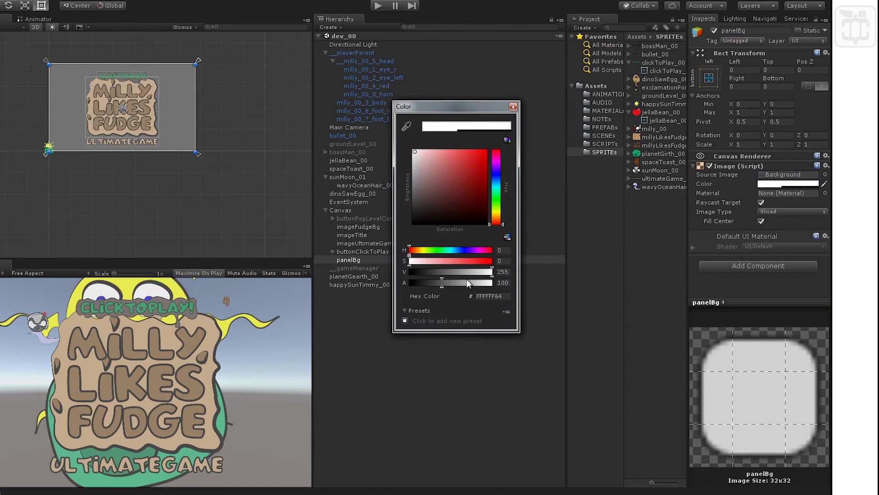
left_click_drag(467, 281, 608, 290)
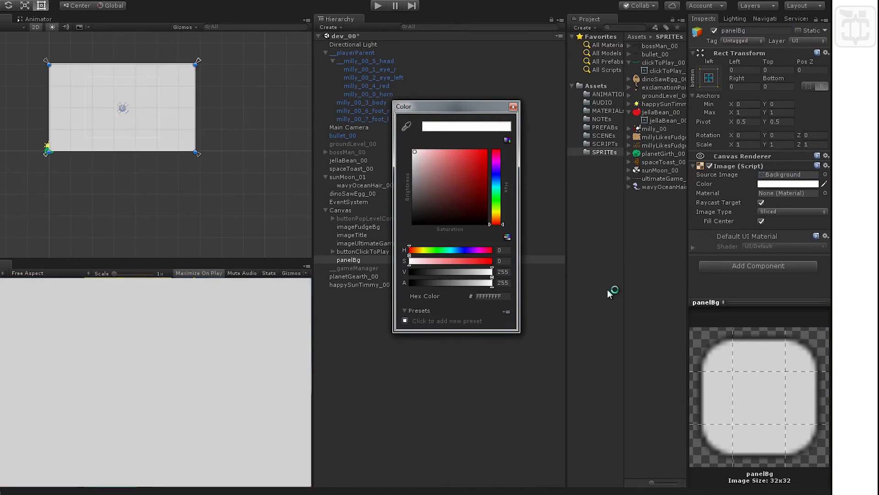
left_click(513, 106)
Move panelBg to be the first child of the Canvas, behind the title images, and save the scene.
left_click_drag(347, 257, 355, 219)
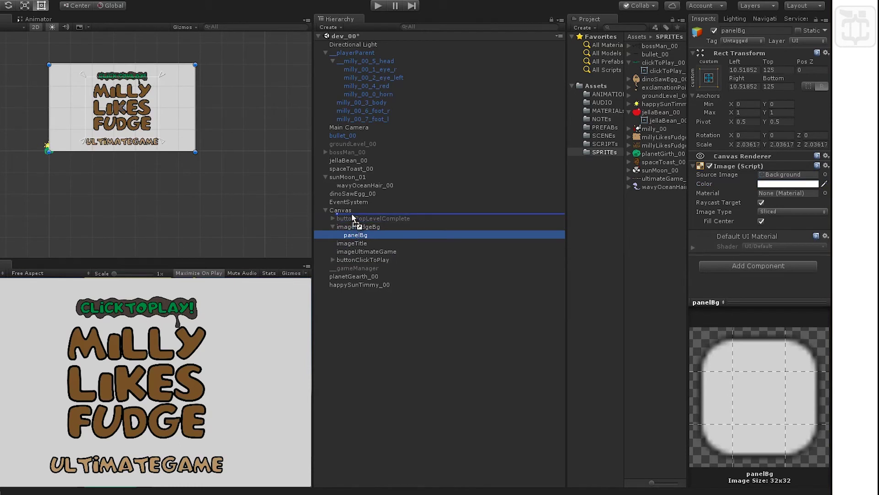
key("ctrl+s")
left_click(448, 316)
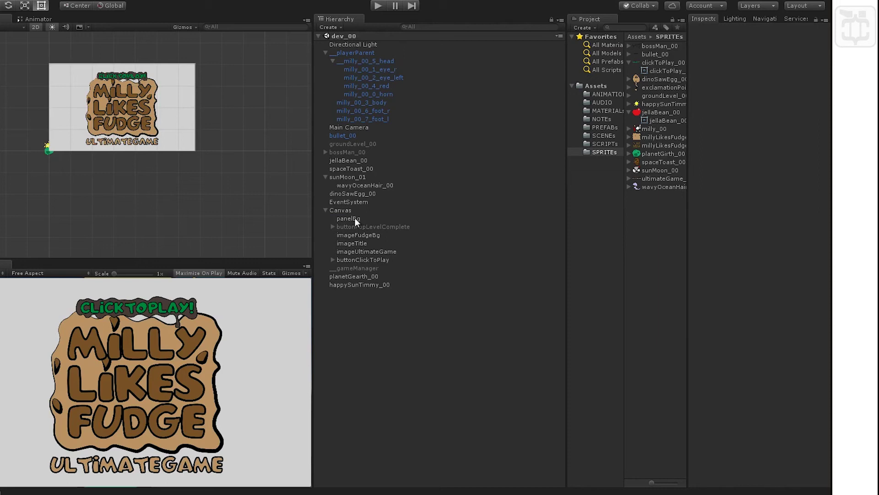
Try the dark red color 2B0909FF on panelBg and play-test the title screen over it.
left_click(356, 219)
left_click(788, 184)
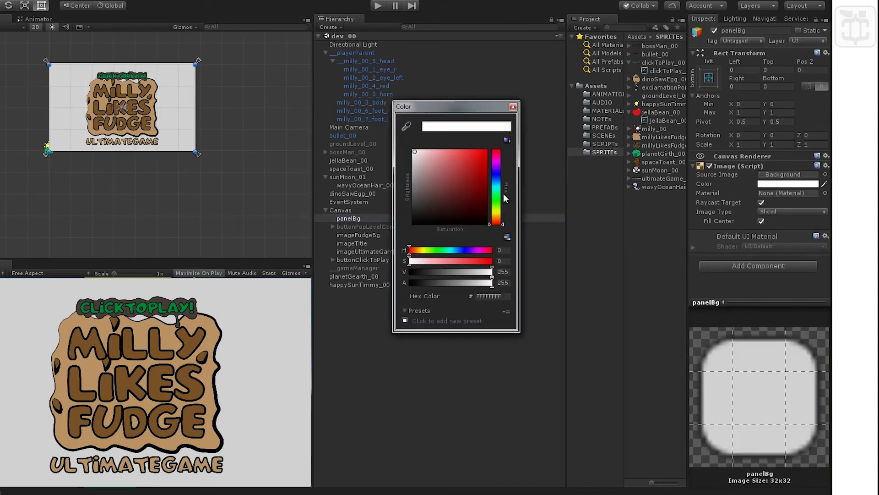
left_click_drag(461, 170, 473, 213)
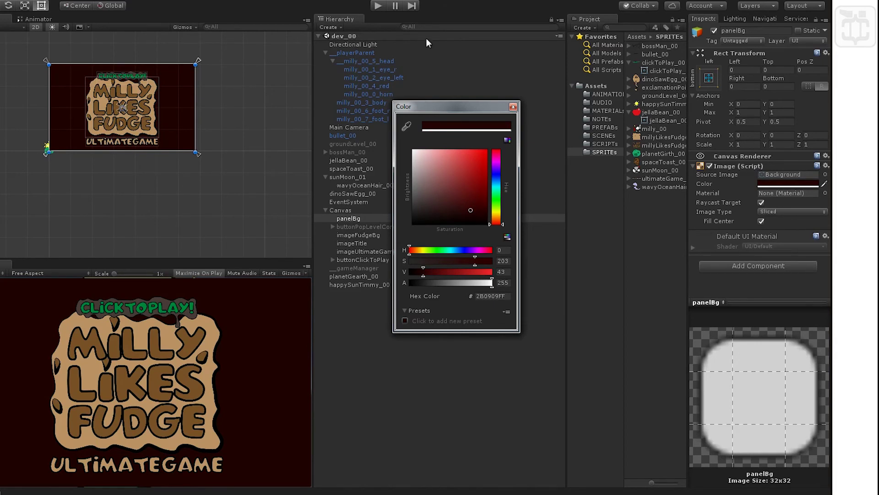
left_click(378, 6)
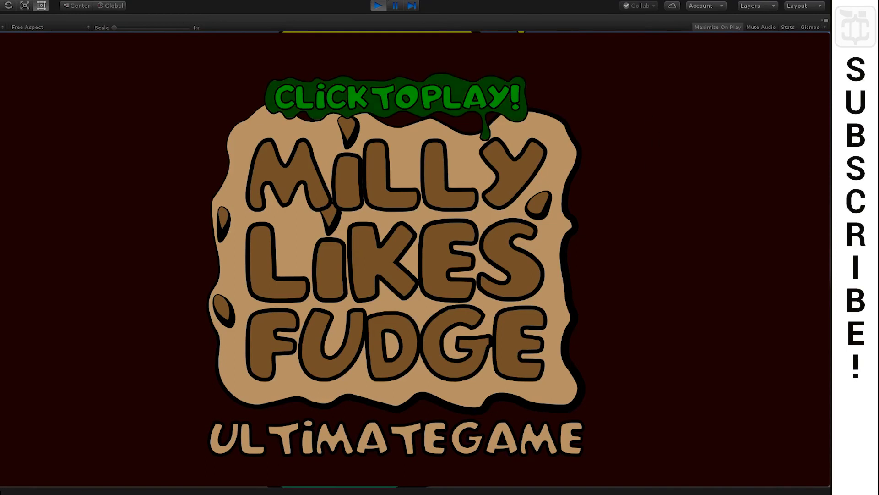
left_click(378, 5)
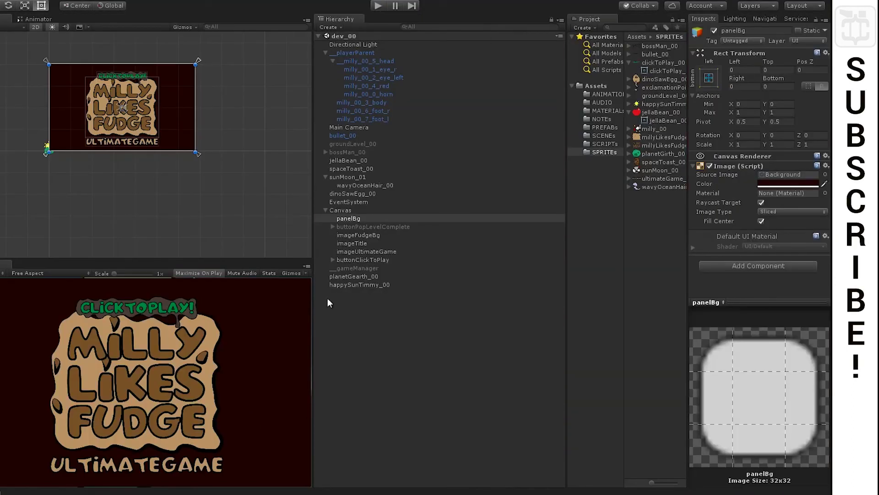
Set panelBg's Image color to white FFFFFFFF and its Image Type to Simple.
left_click(779, 184)
left_click(413, 150)
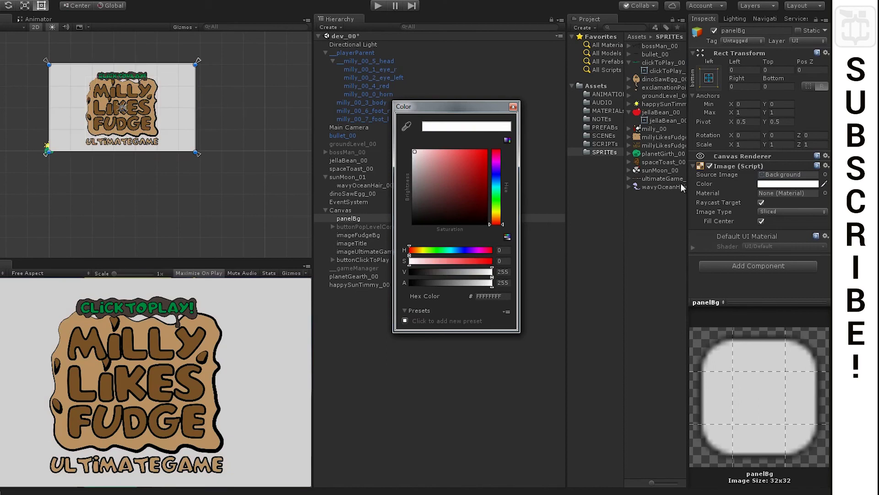
left_click(790, 212)
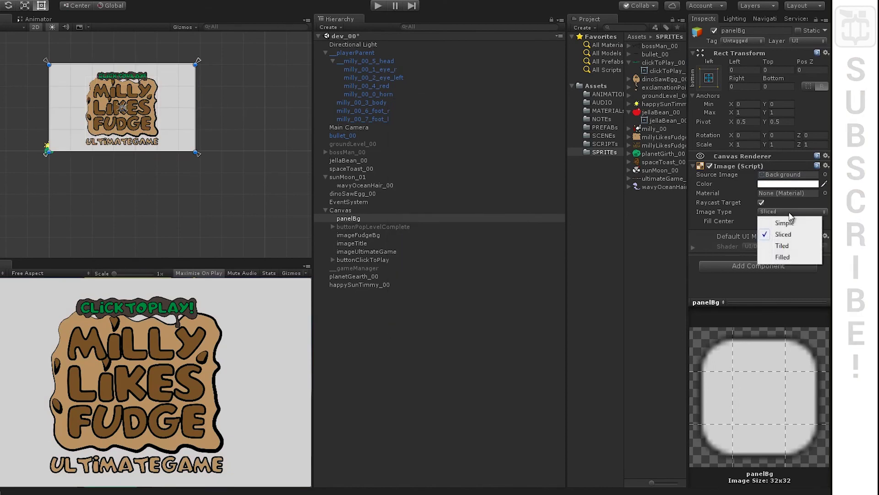
left_click(785, 223)
left_click(789, 212)
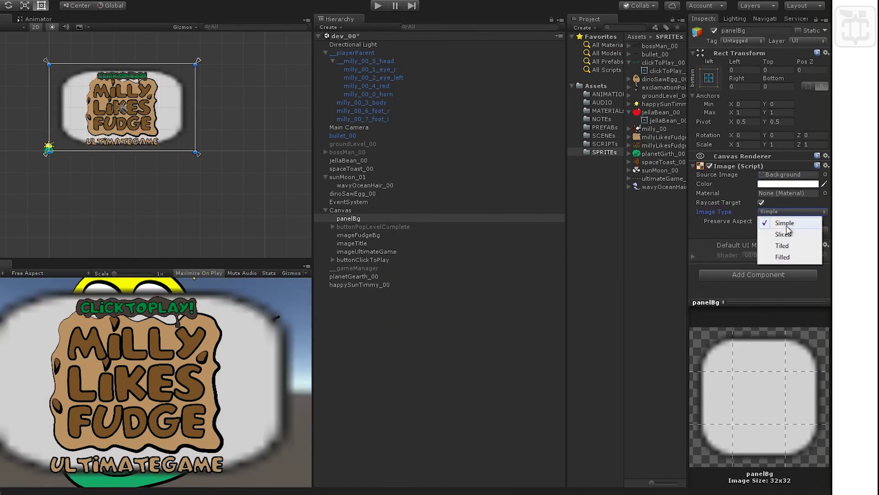
Set panelBg's Source Image to None, save the scene, and run the title screen.
left_click(826, 175)
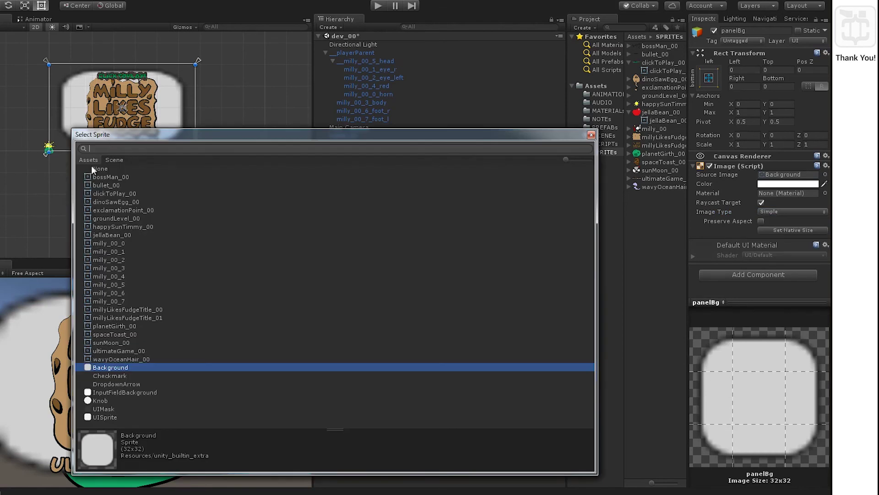
double_click(109, 168)
left_click(417, 358)
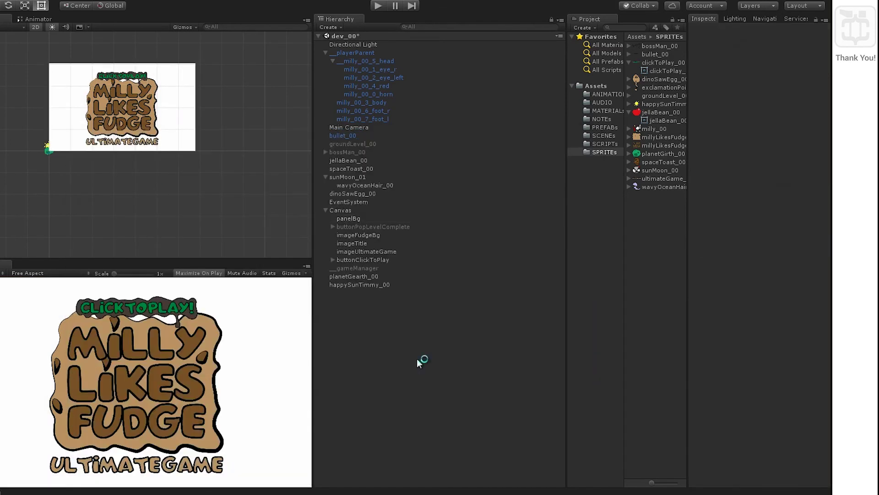
left_click(378, 6)
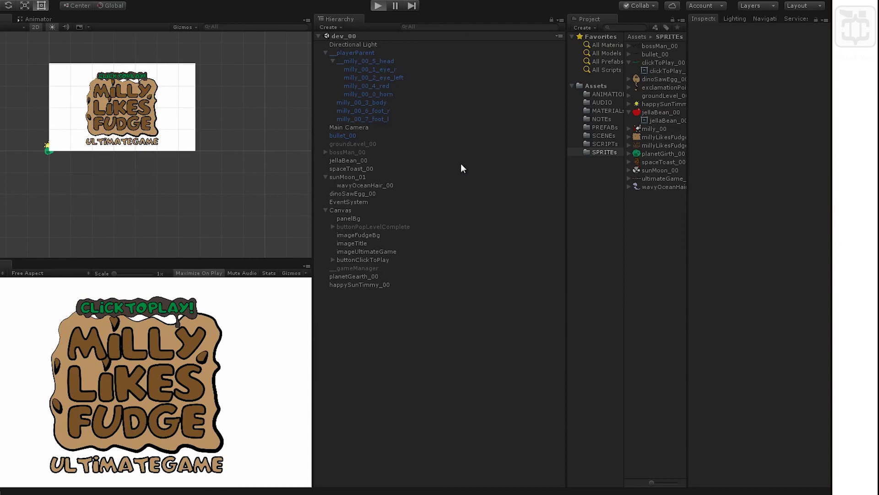